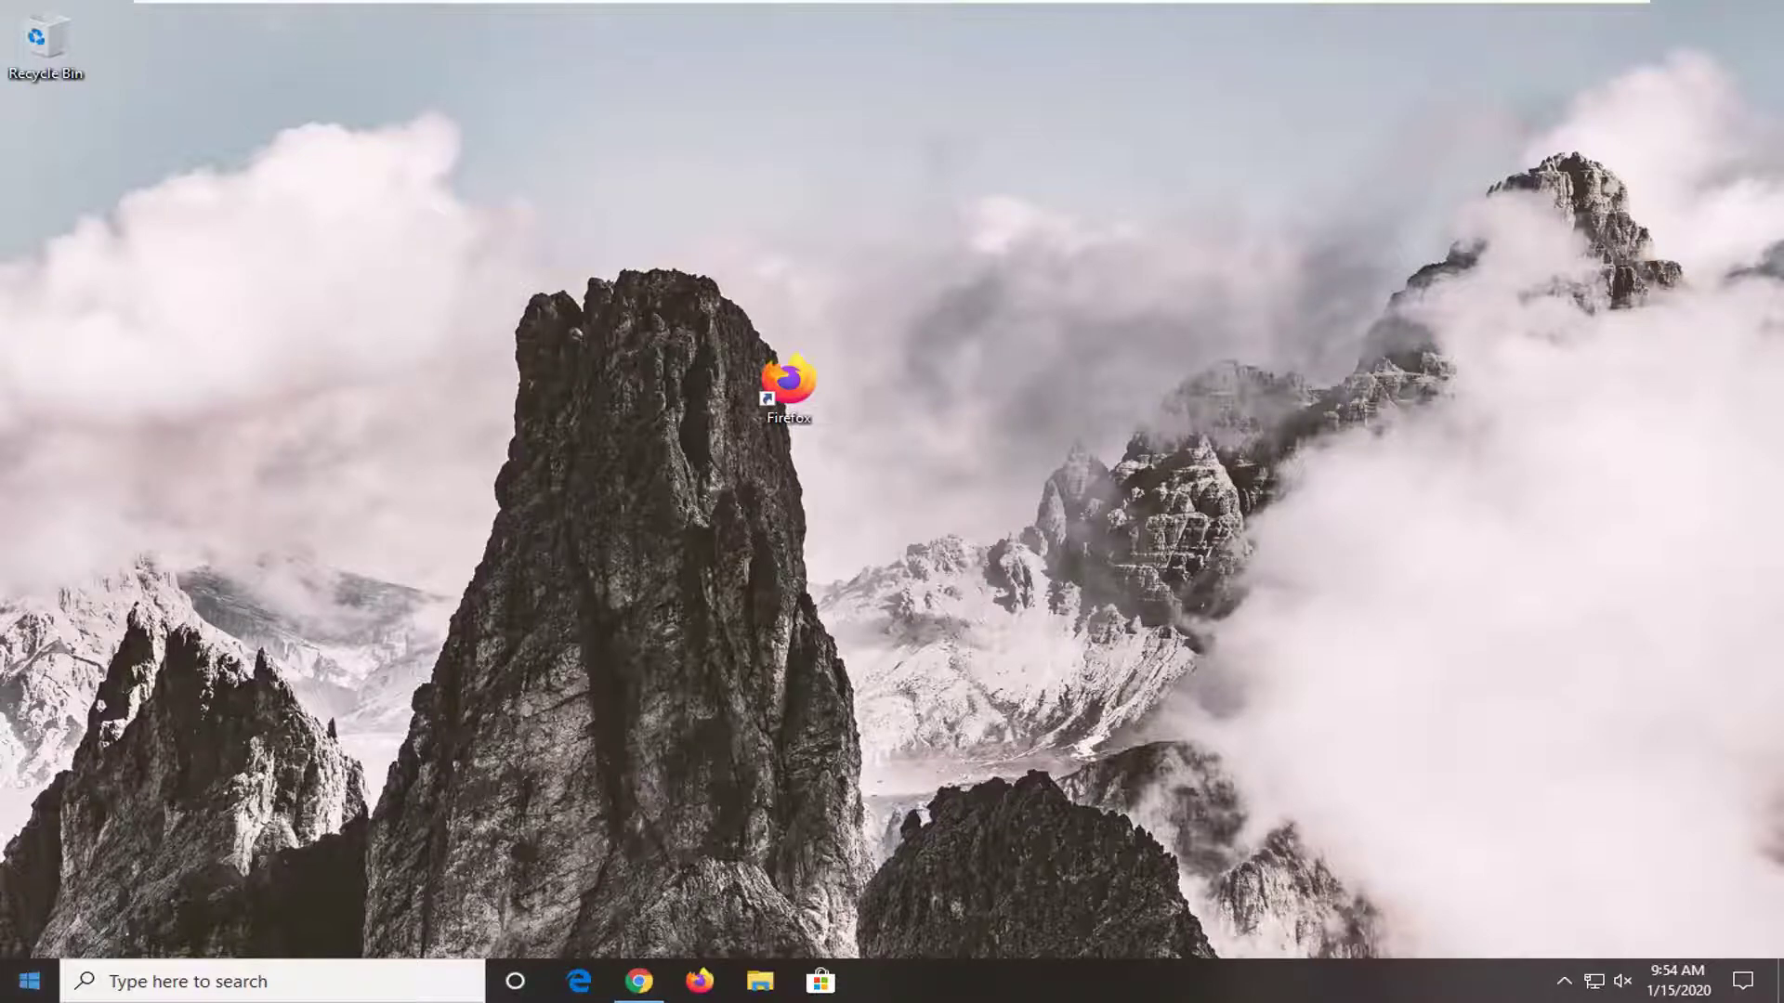
Search the Start menu for regedit and run Registry Editor as administrator, approving the UAC prompt.
left_click(29, 982)
type("regedit")
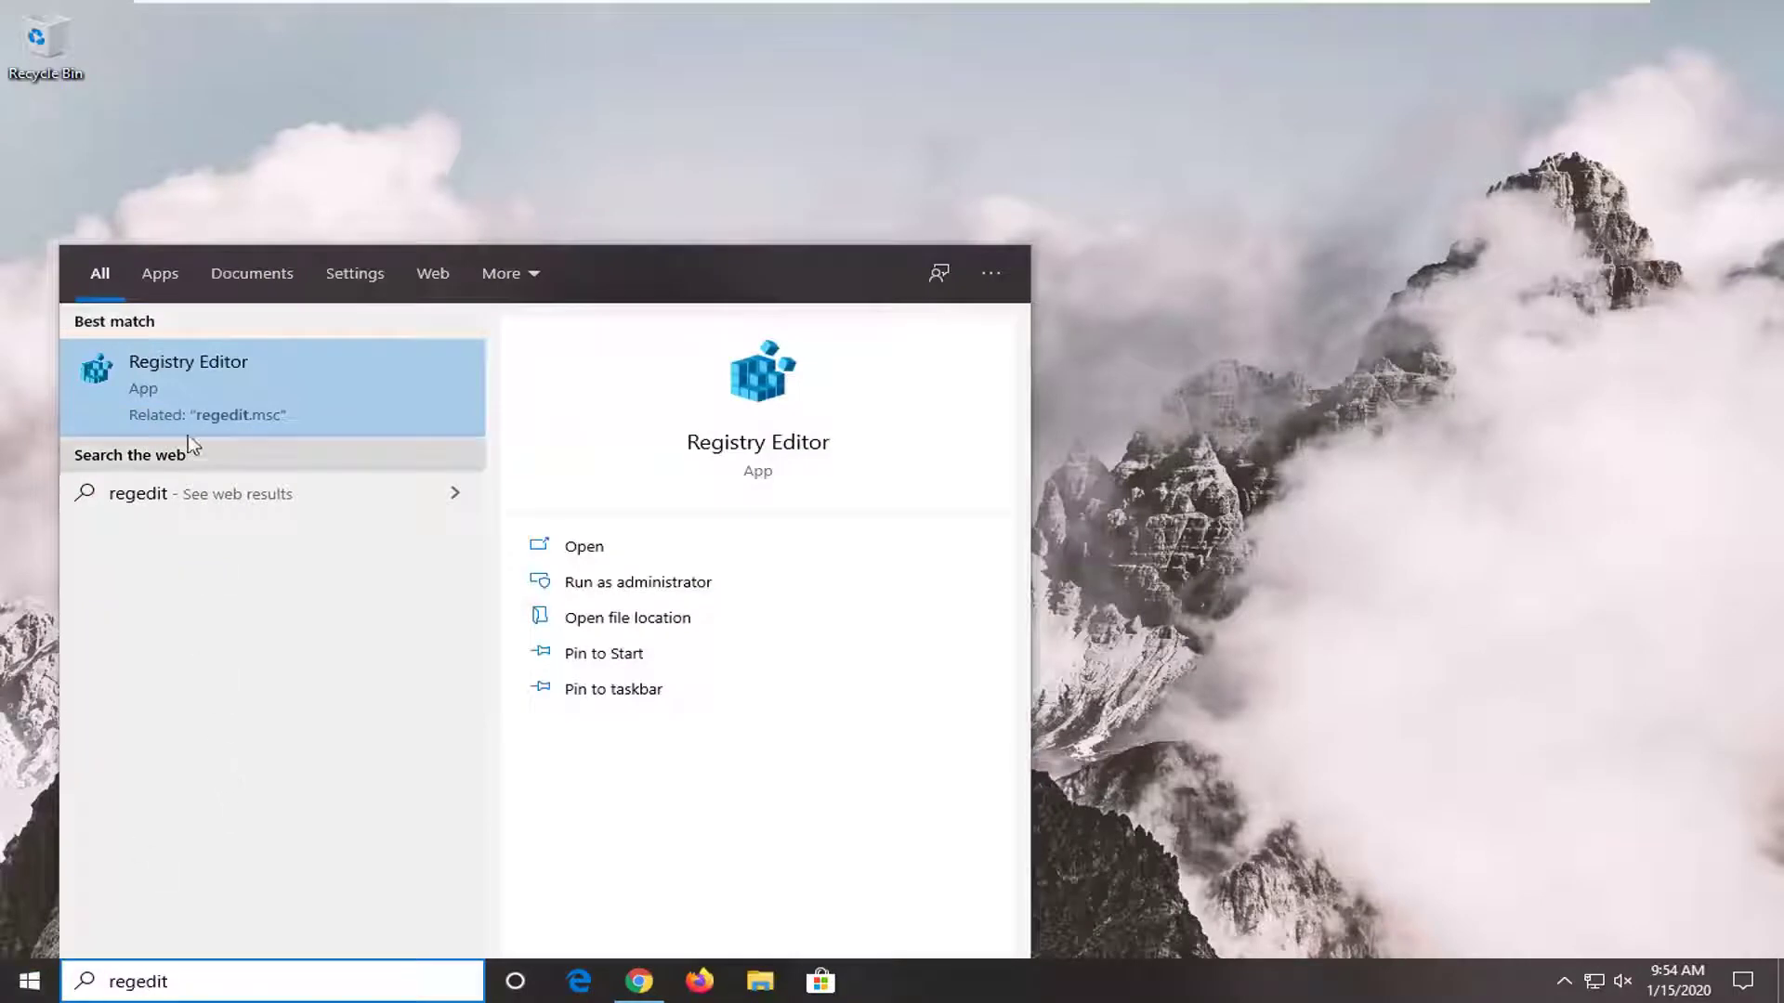
right_click(198, 373)
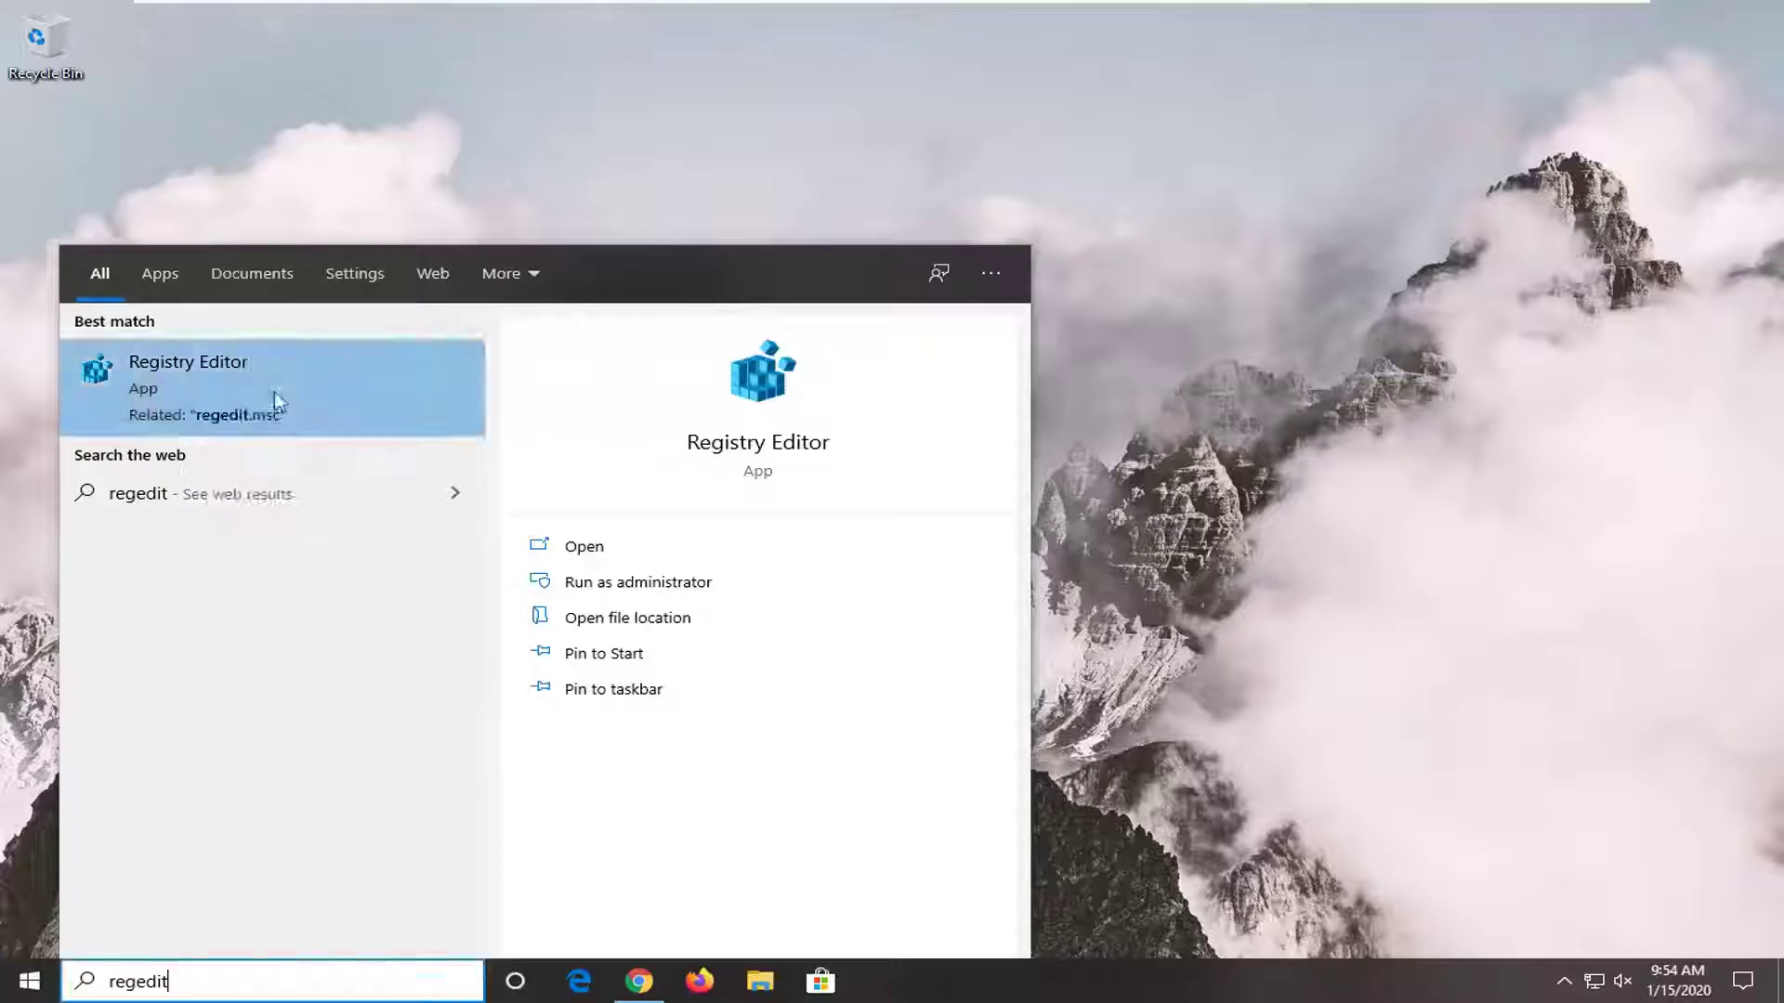
left_click(318, 397)
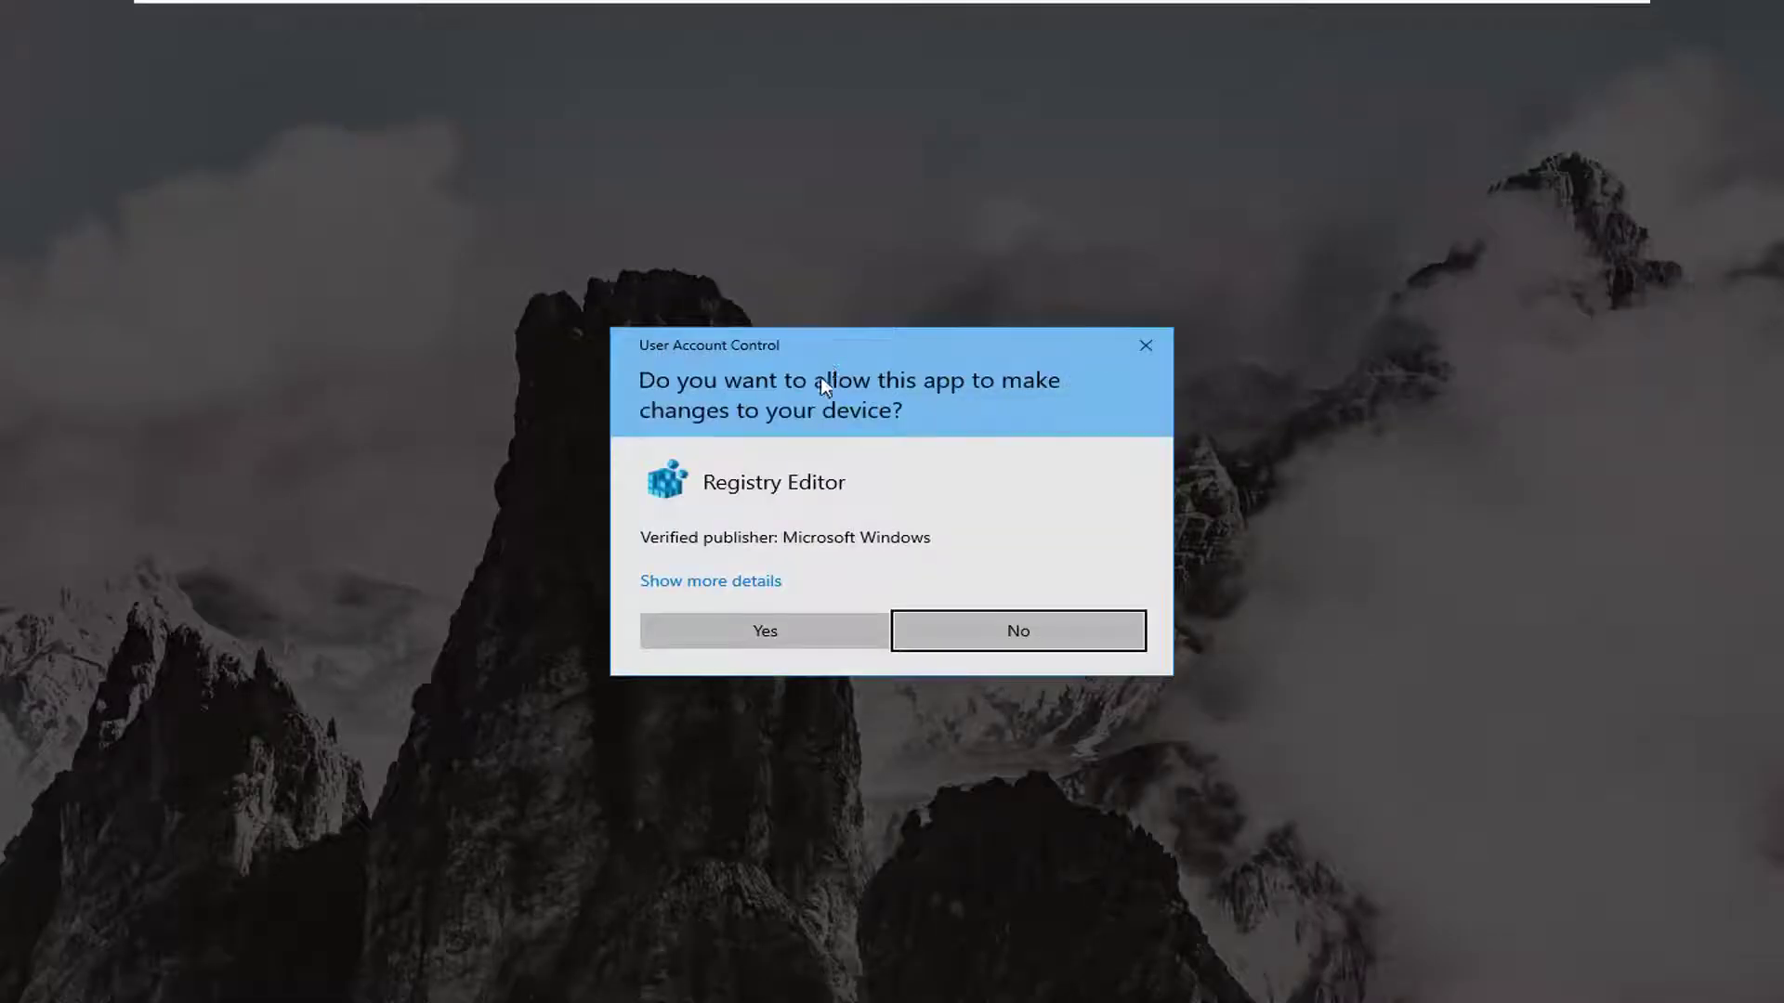
left_click(777, 637)
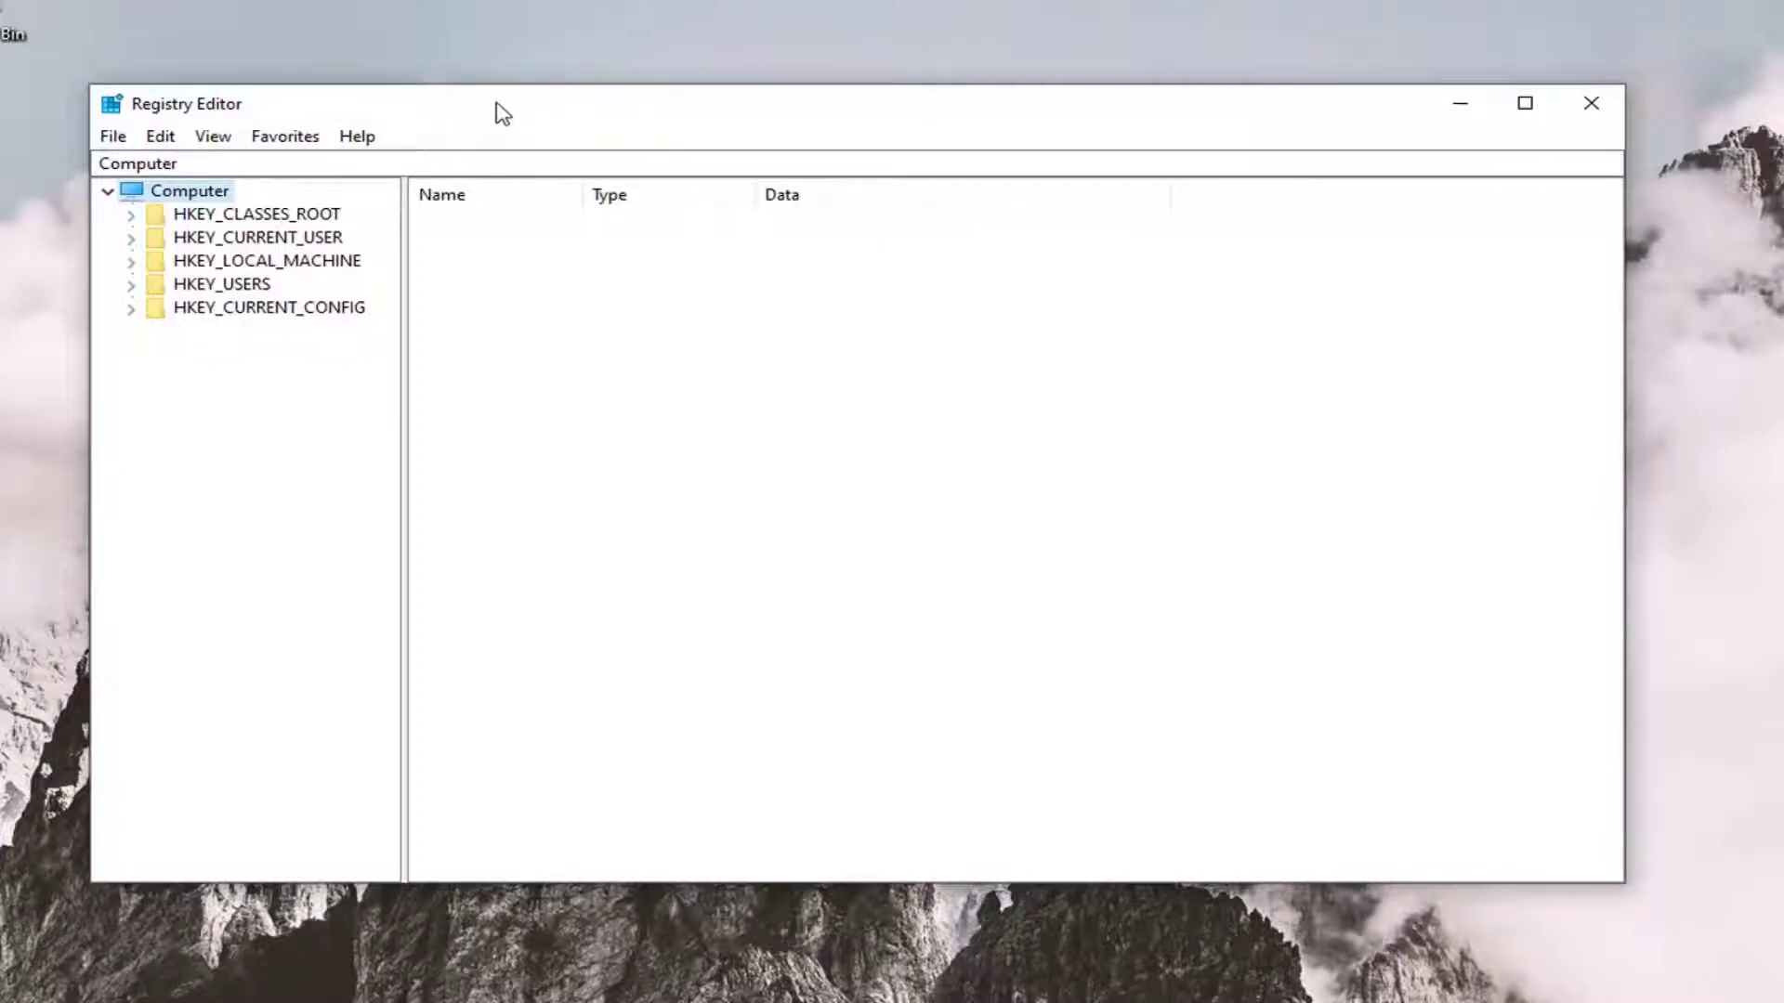
left_click_drag(502, 113, 533, 112)
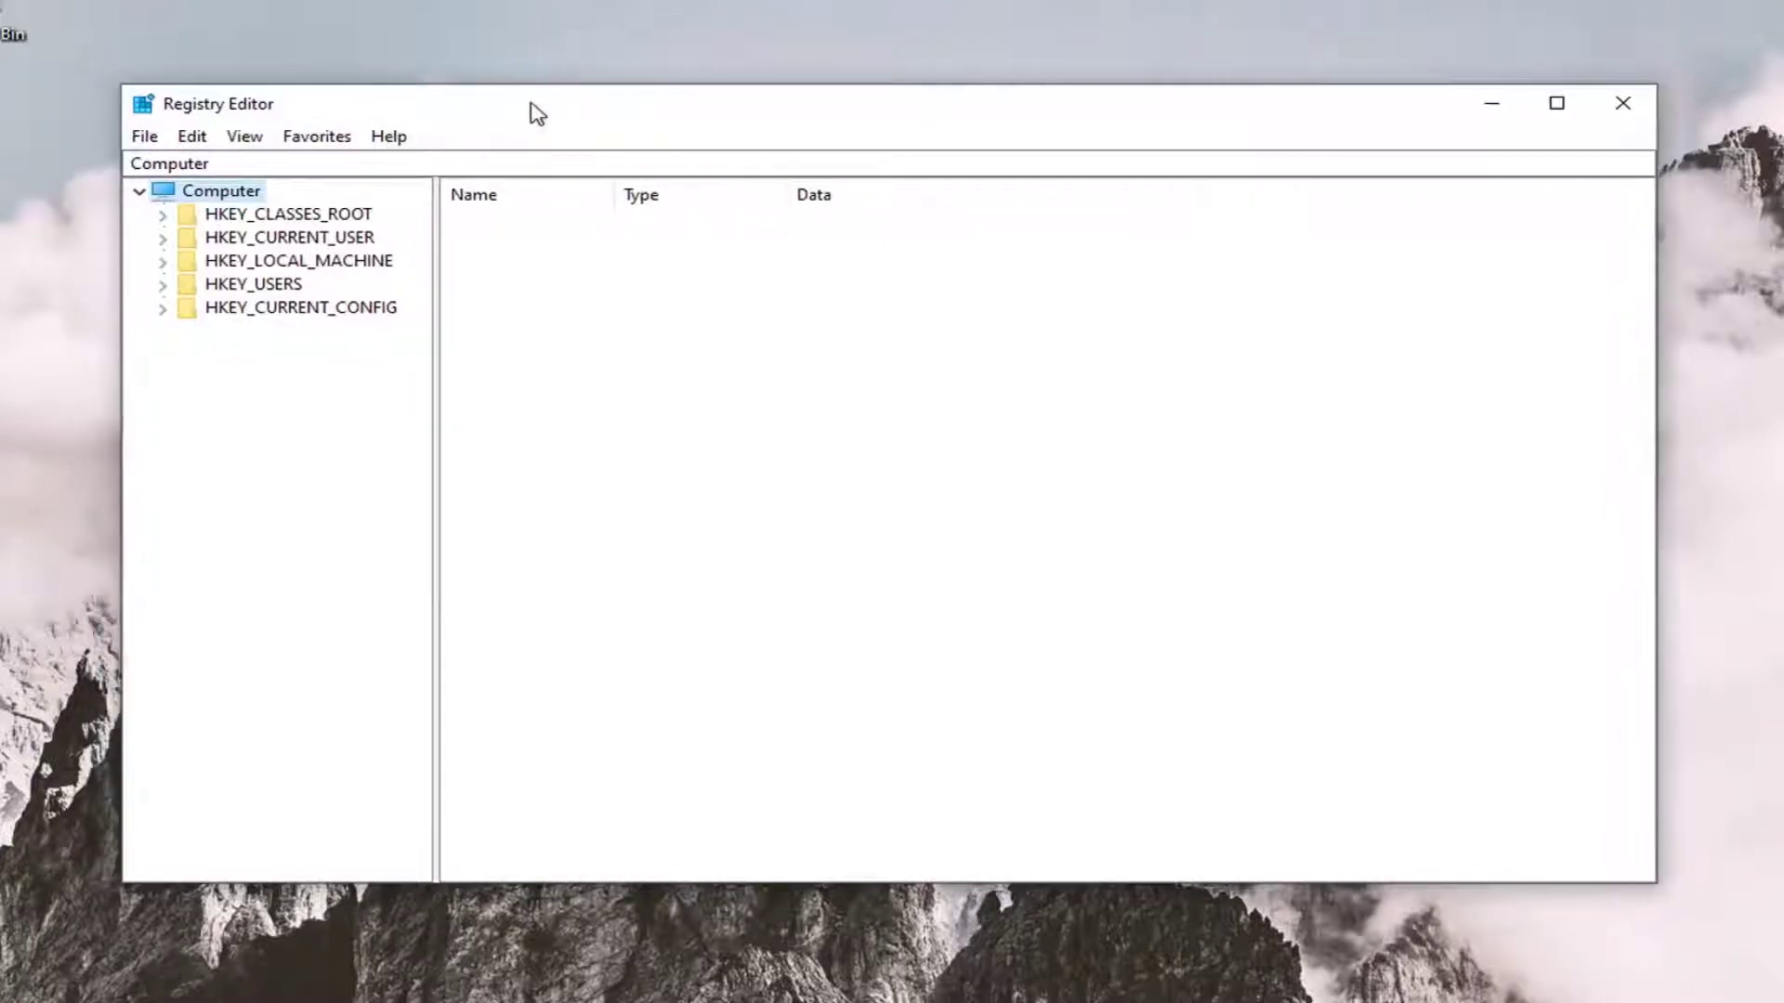
left_click(146, 147)
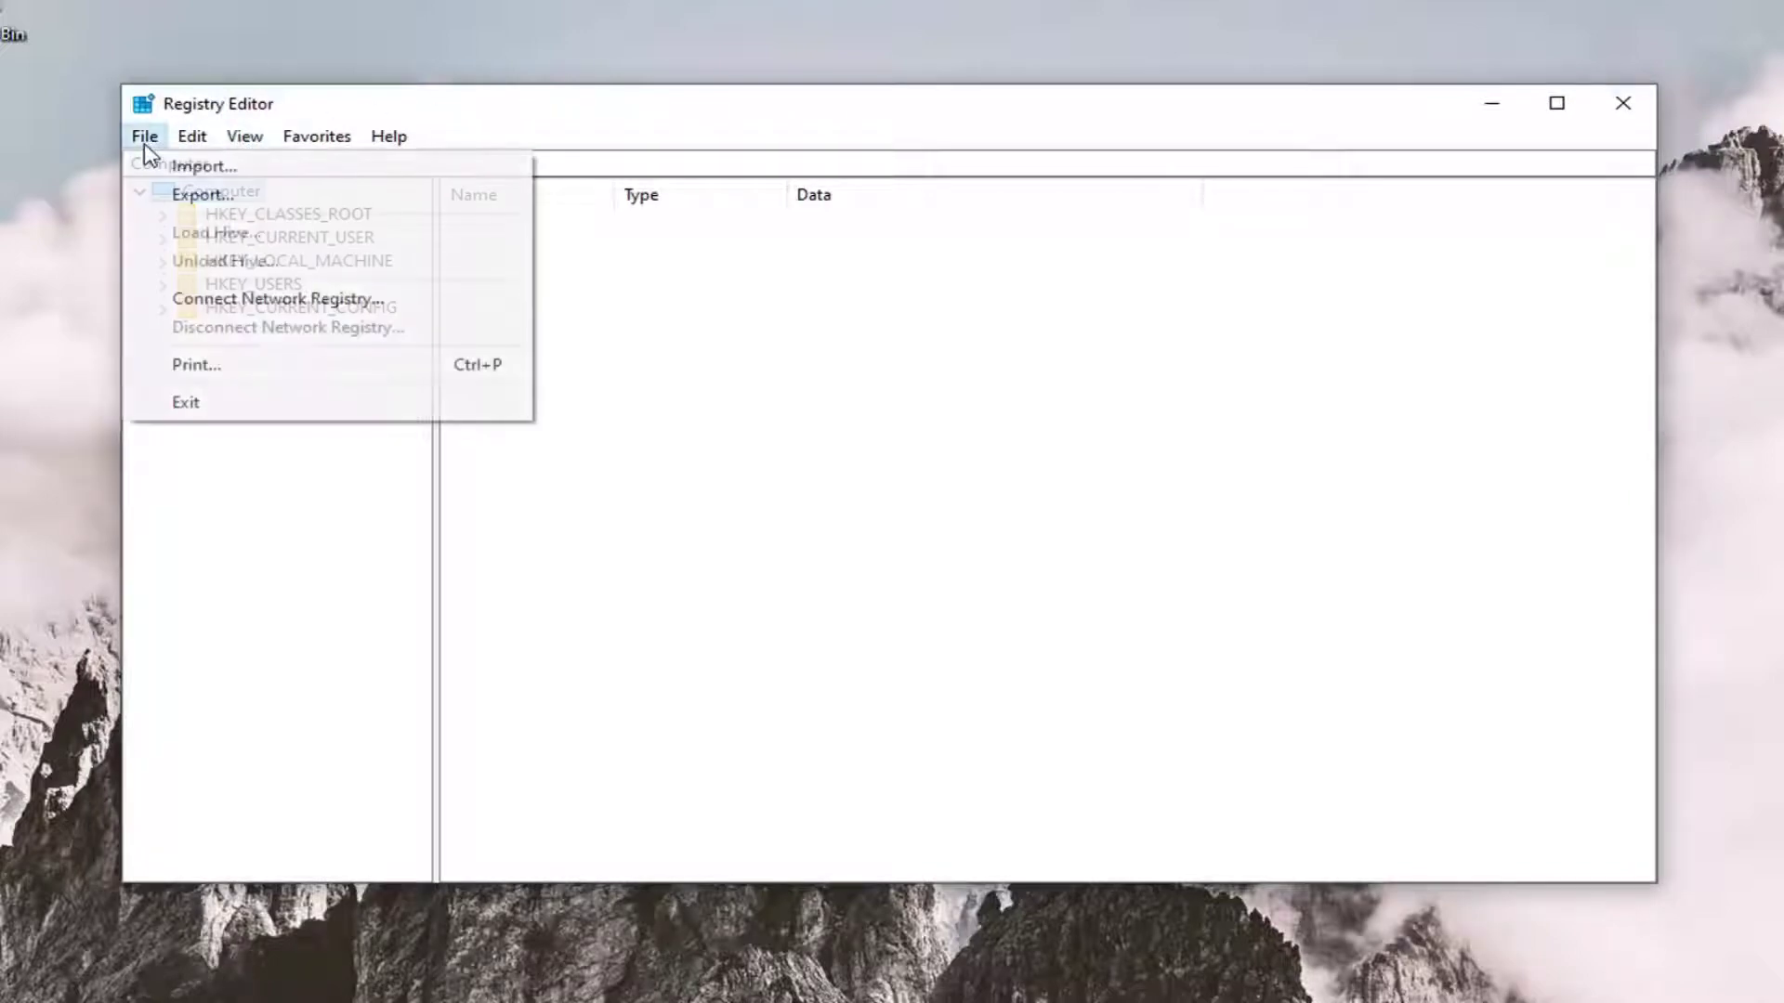
left_click(192, 197)
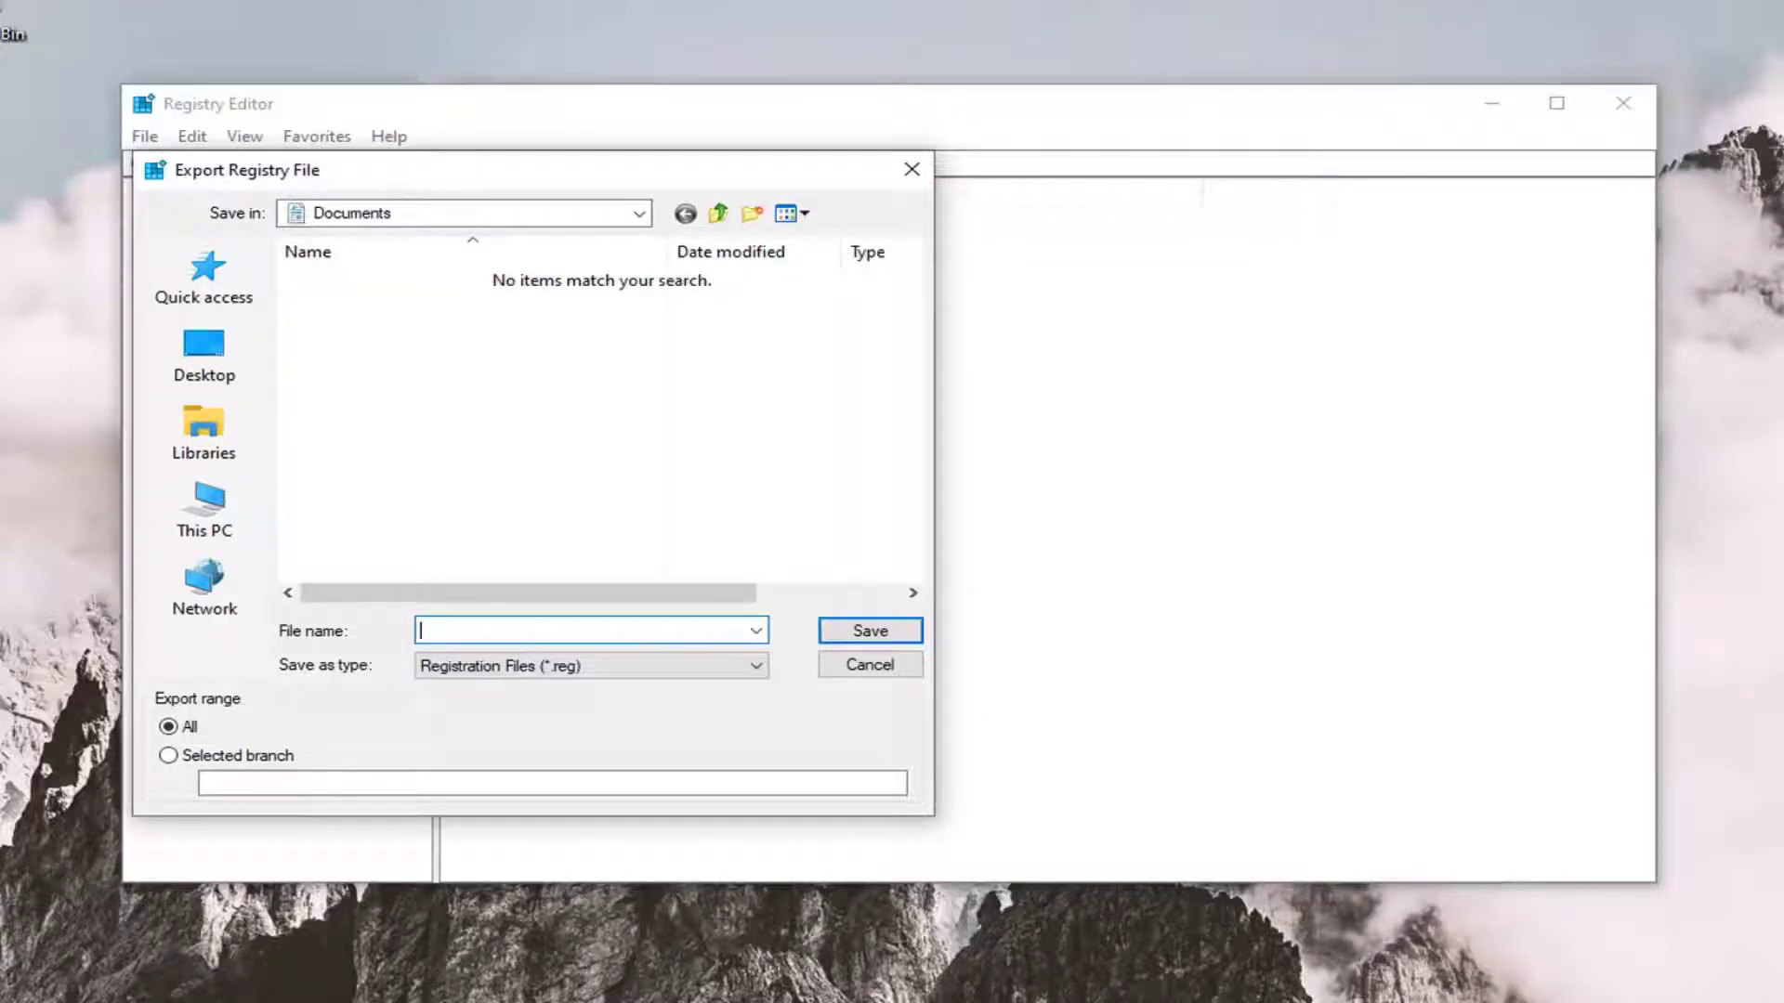
left_click(868, 667)
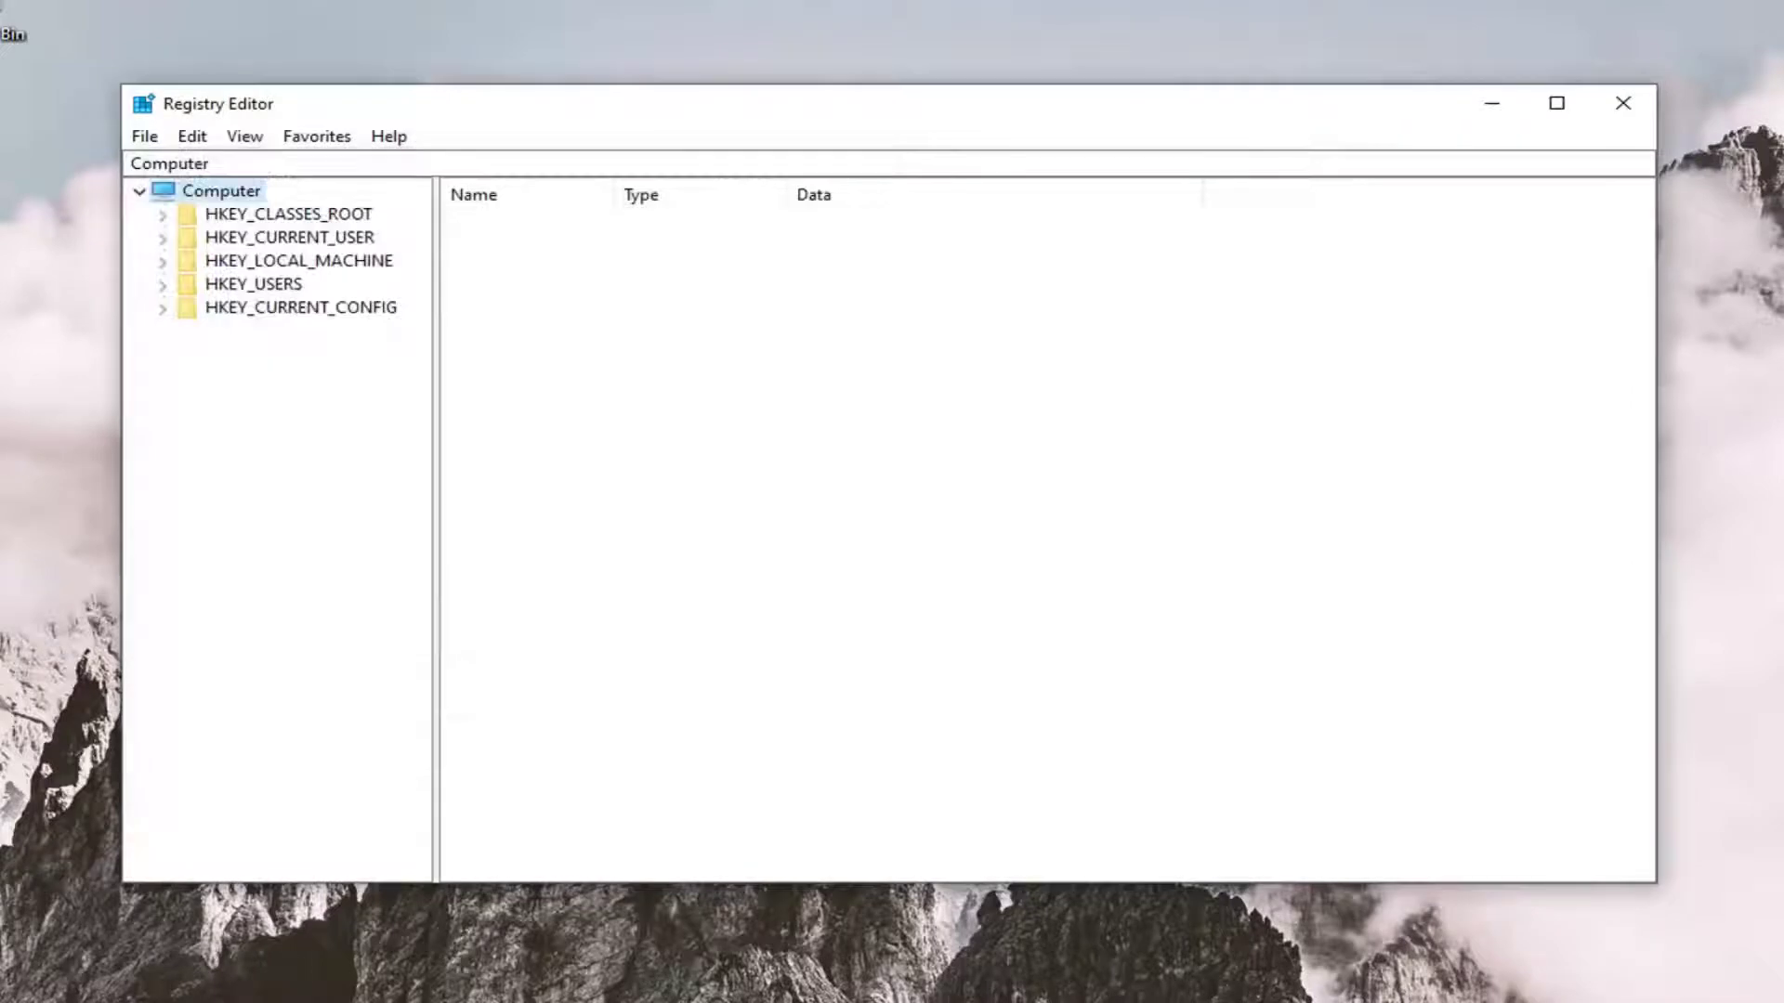
left_click(144, 136)
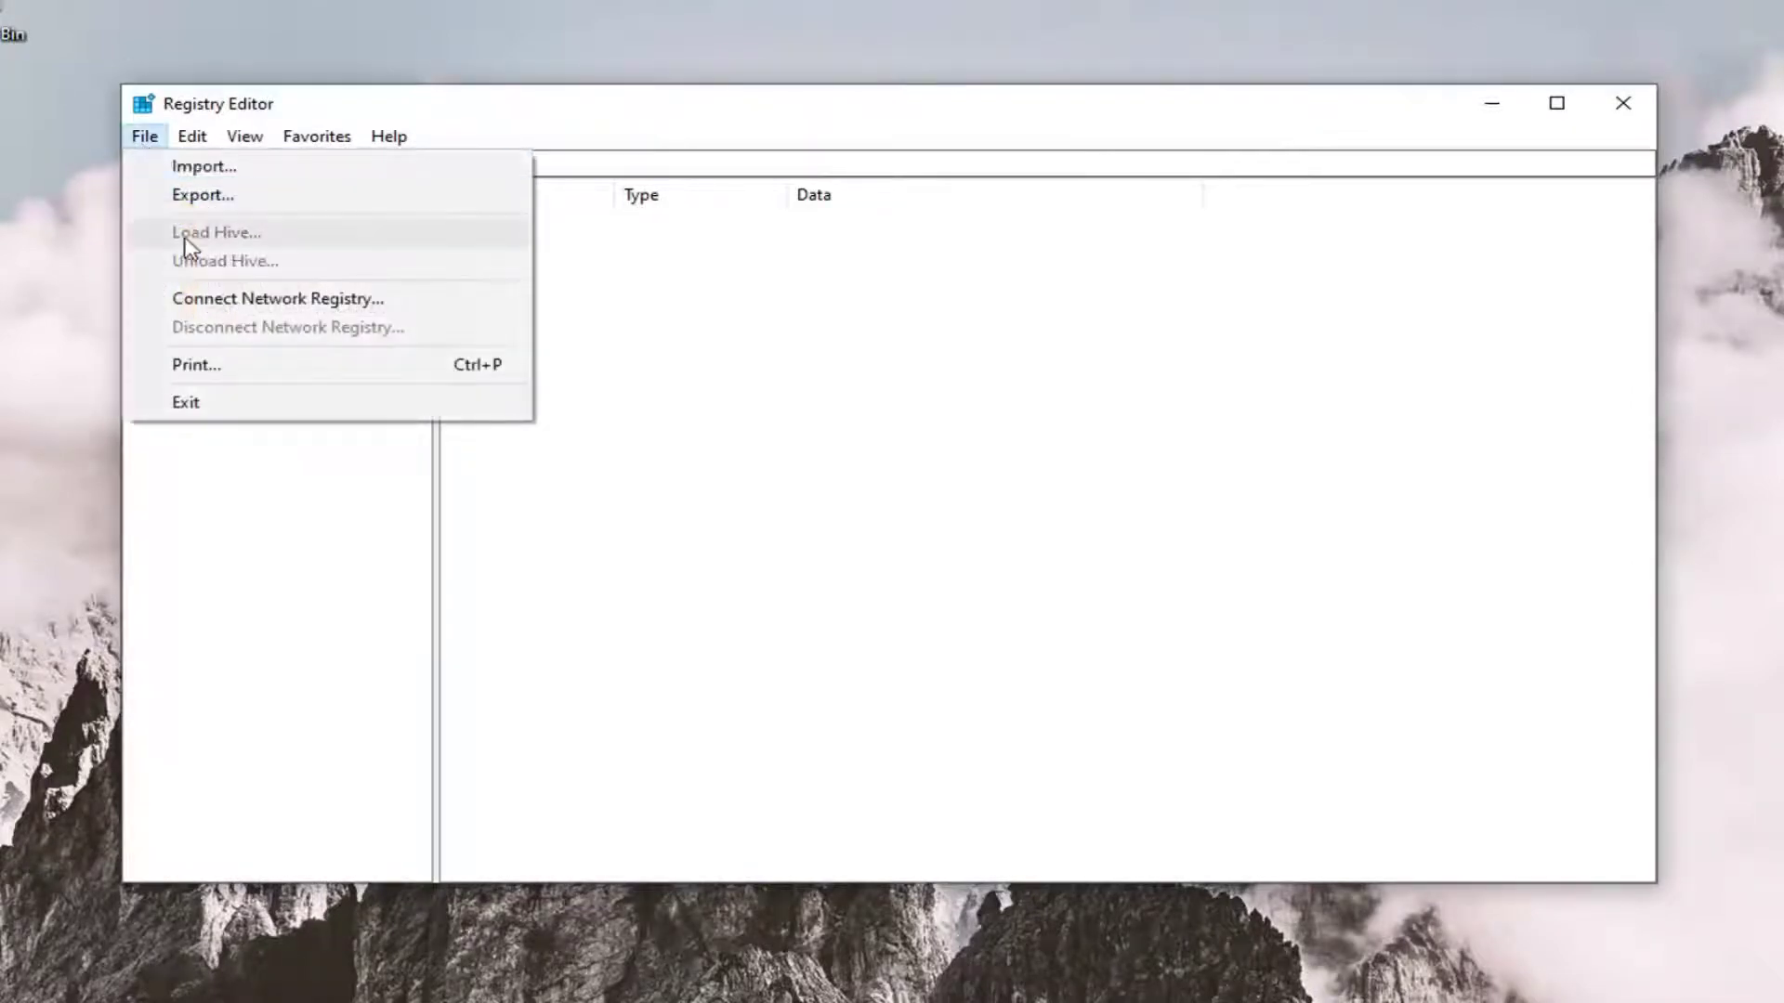
left_click(190, 166)
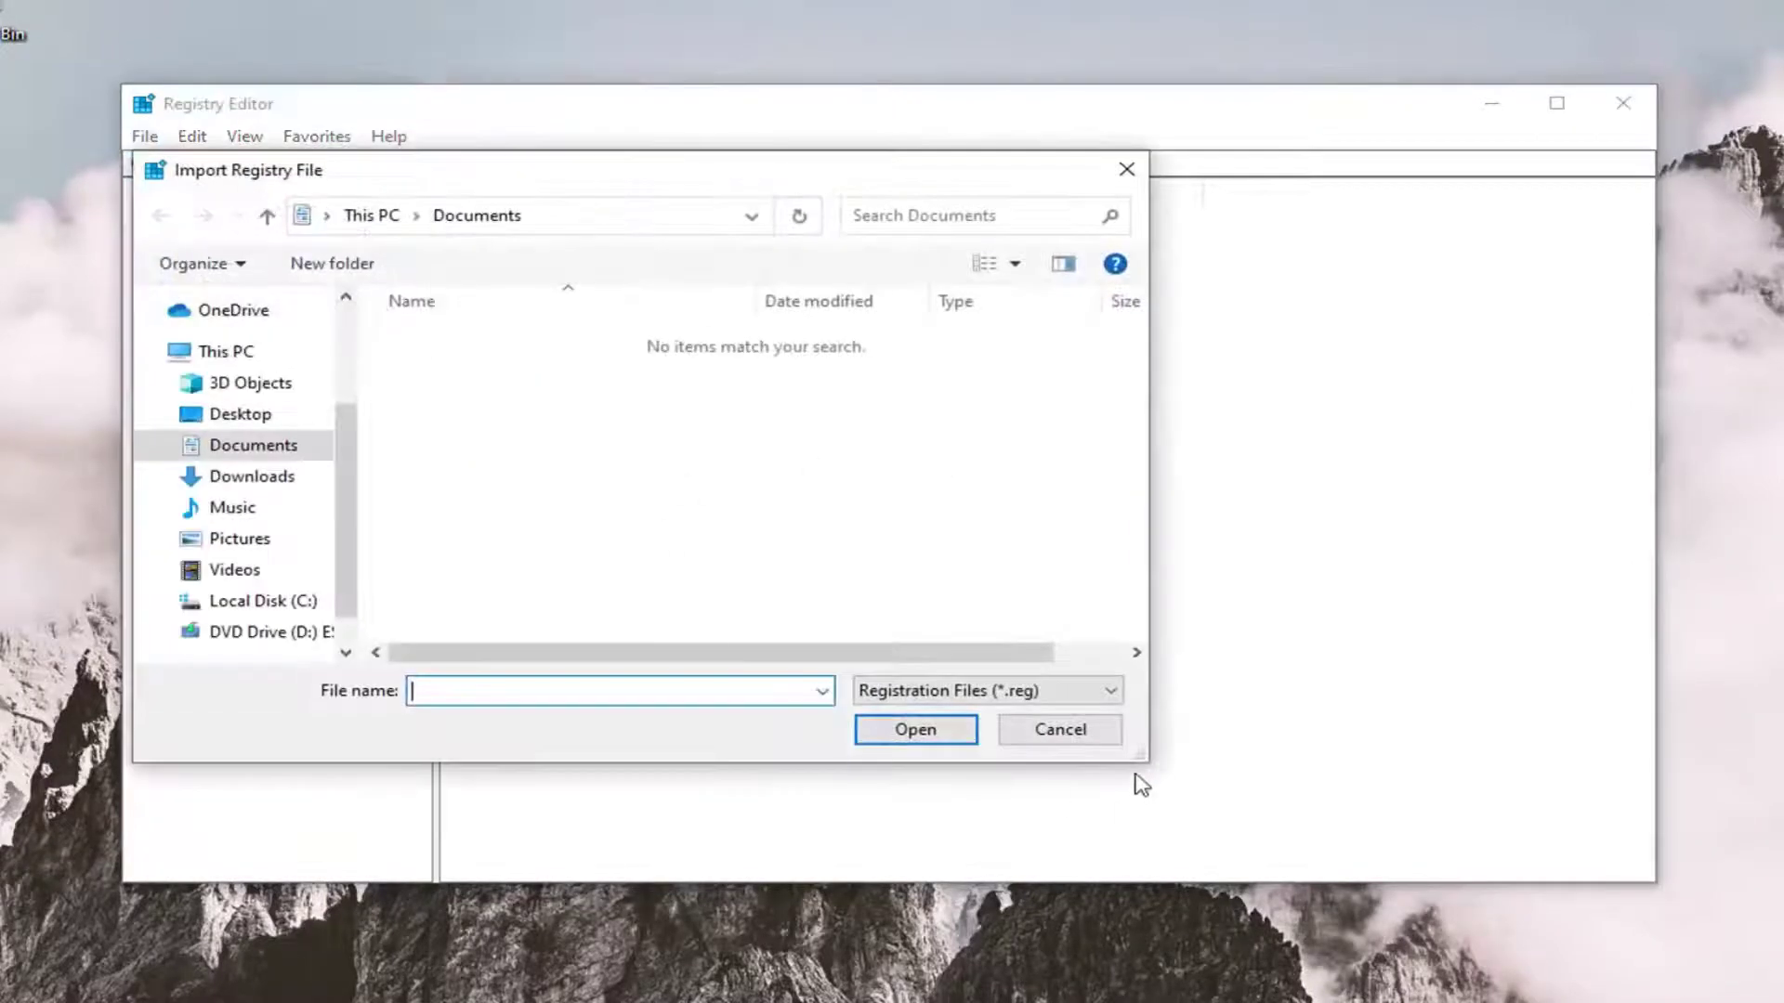
left_click(1067, 736)
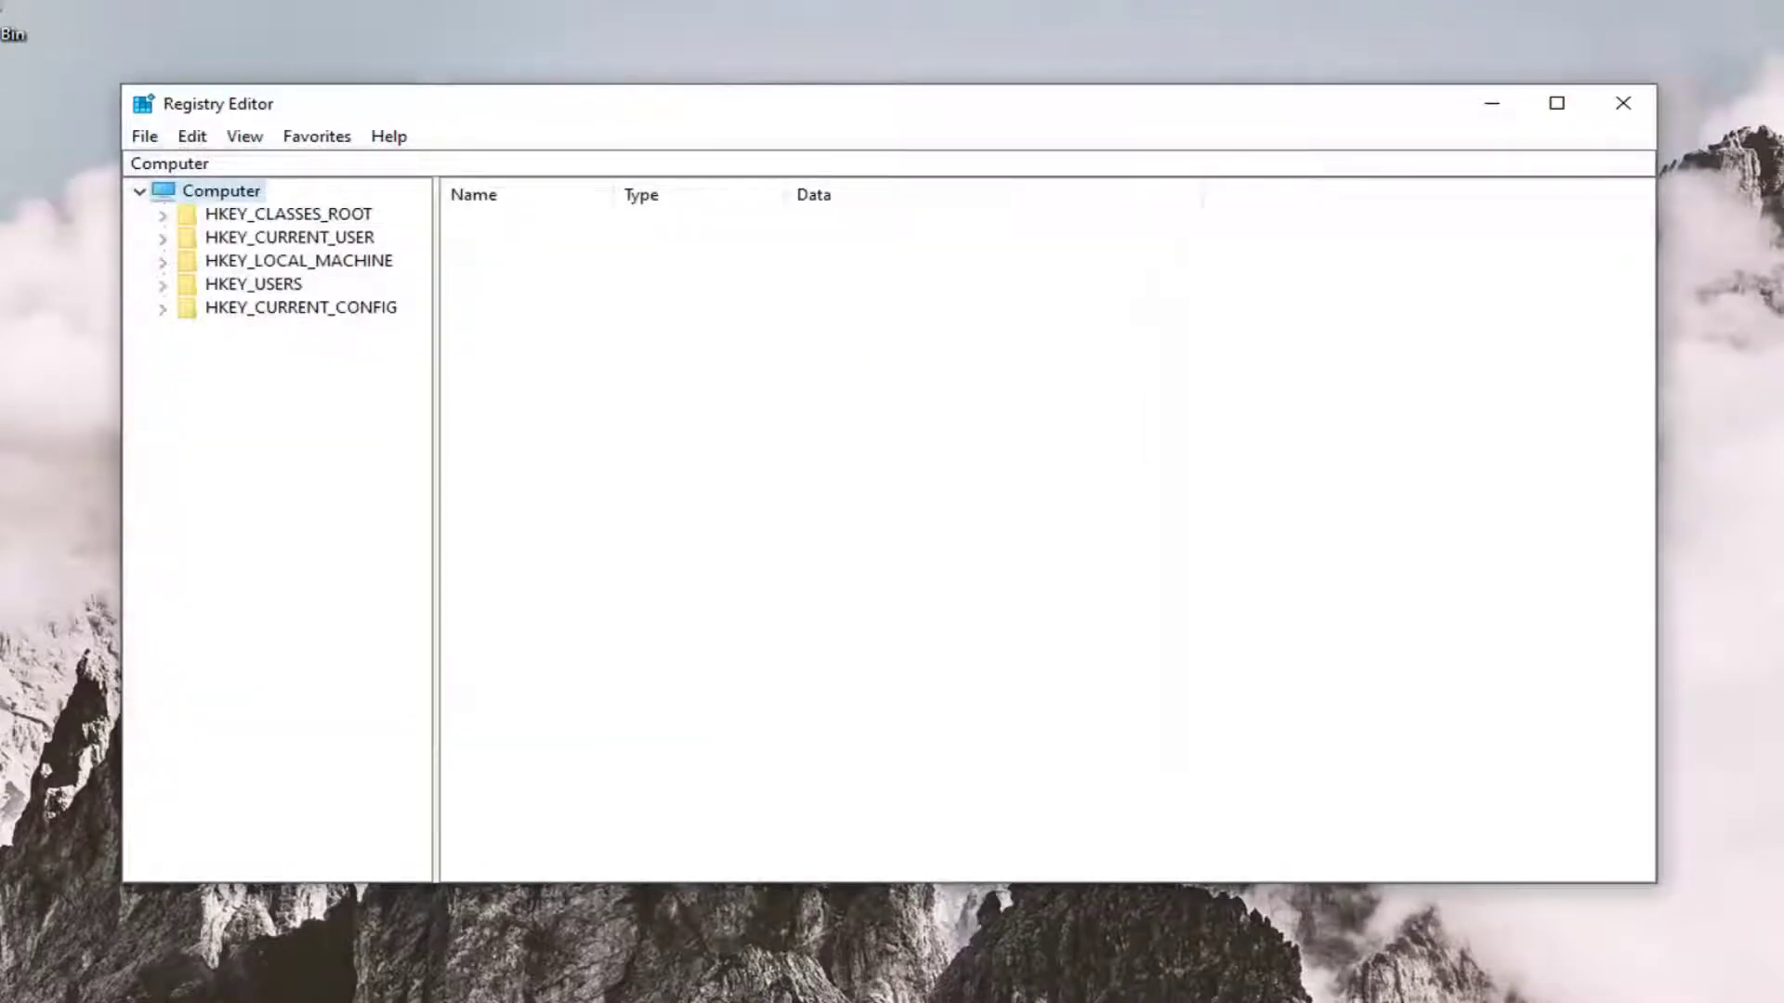
Expand HKEY_LOCAL_MACHINE, then SOFTWARE, then Microsoft in the key tree.
left_click(345, 264)
double_click(321, 264)
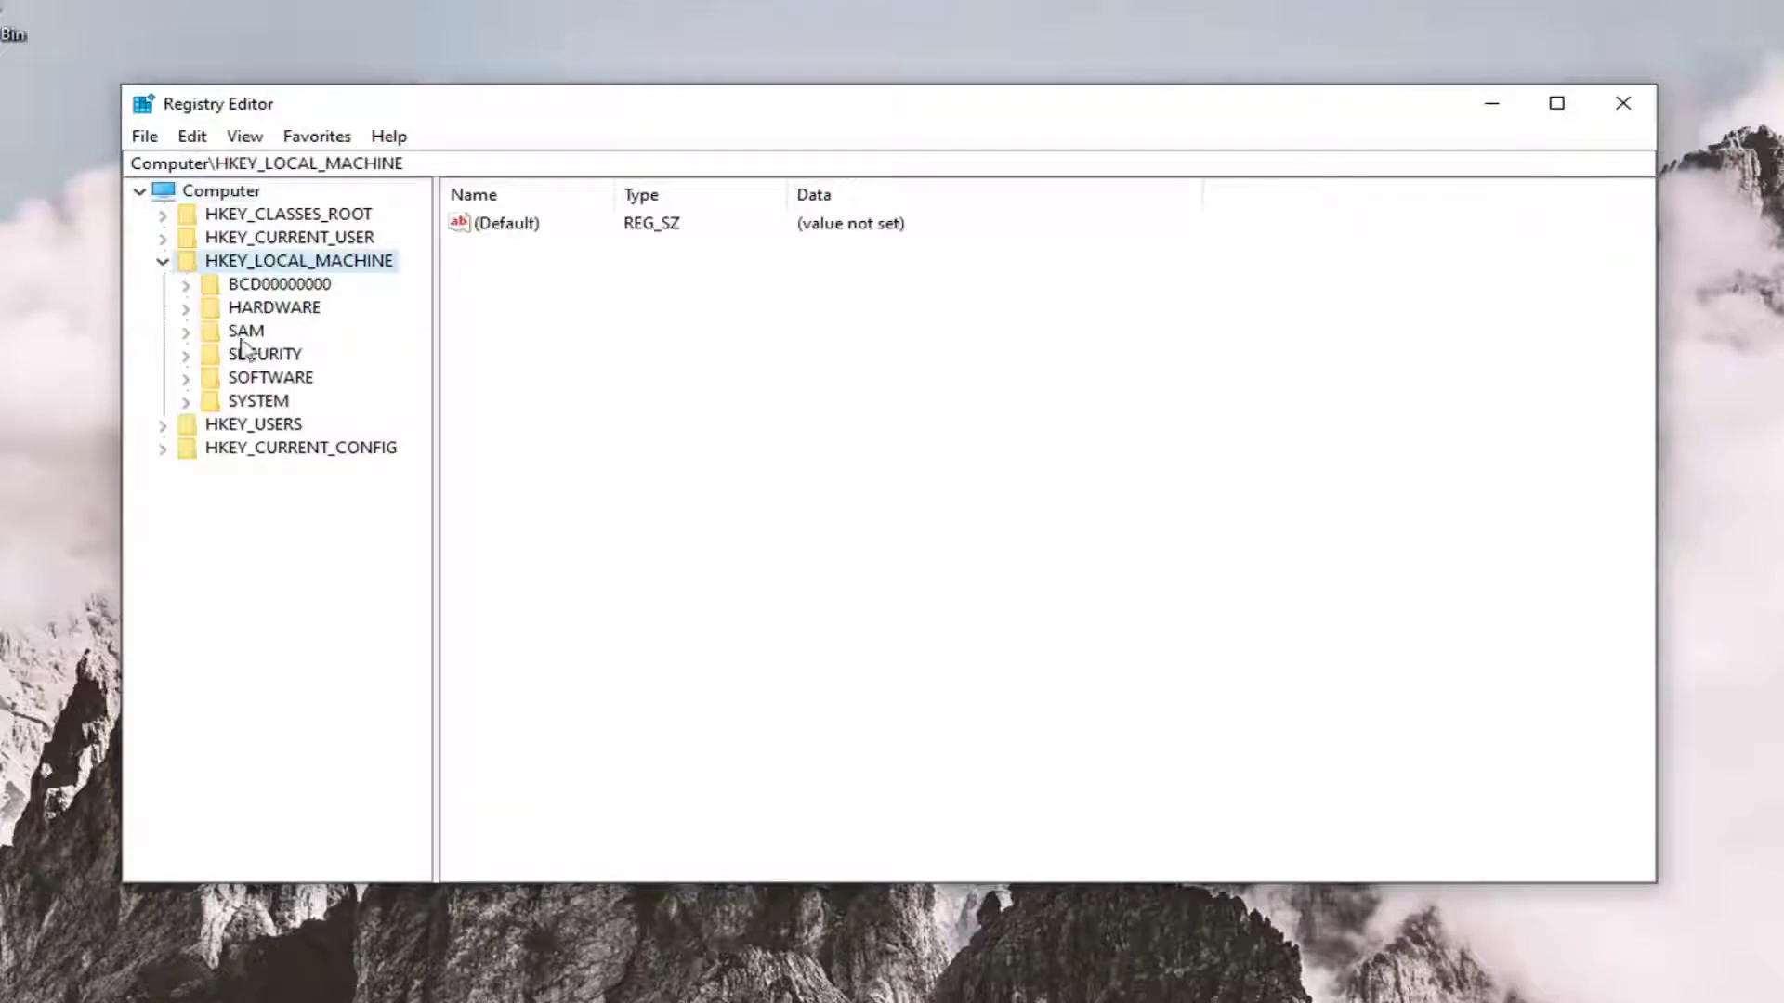
double_click(265, 379)
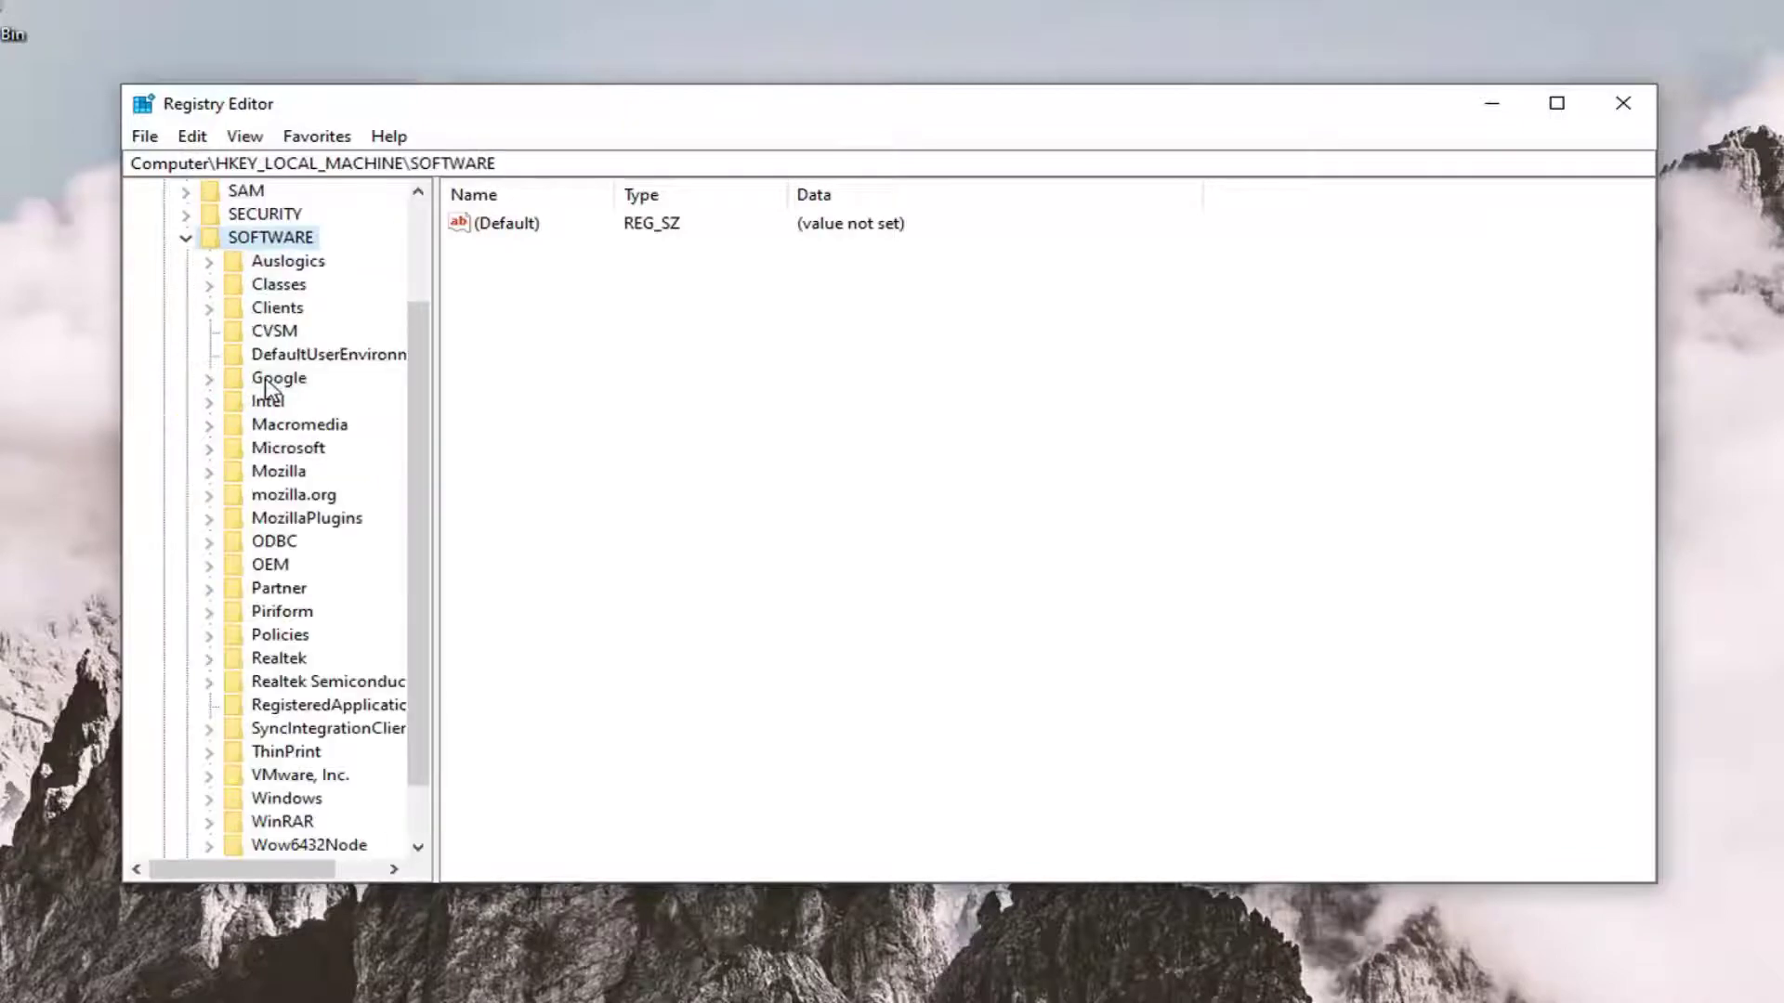
scroll(279, 414, "down", 1)
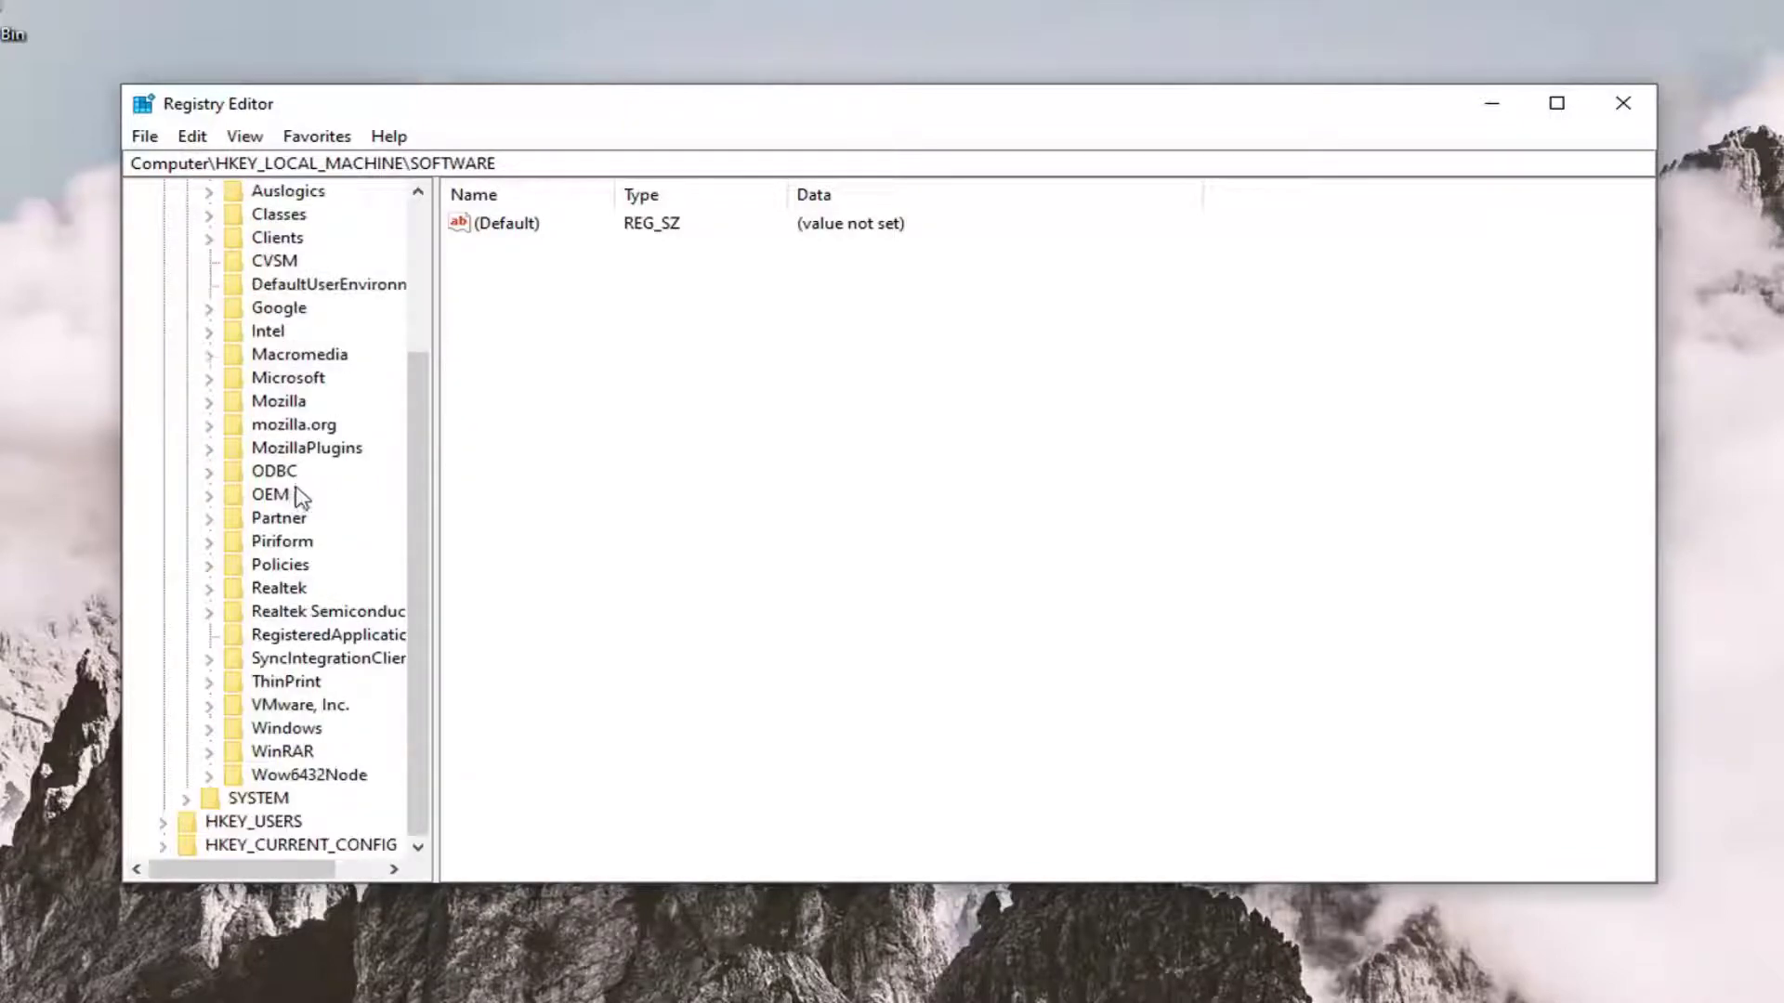
double_click(281, 379)
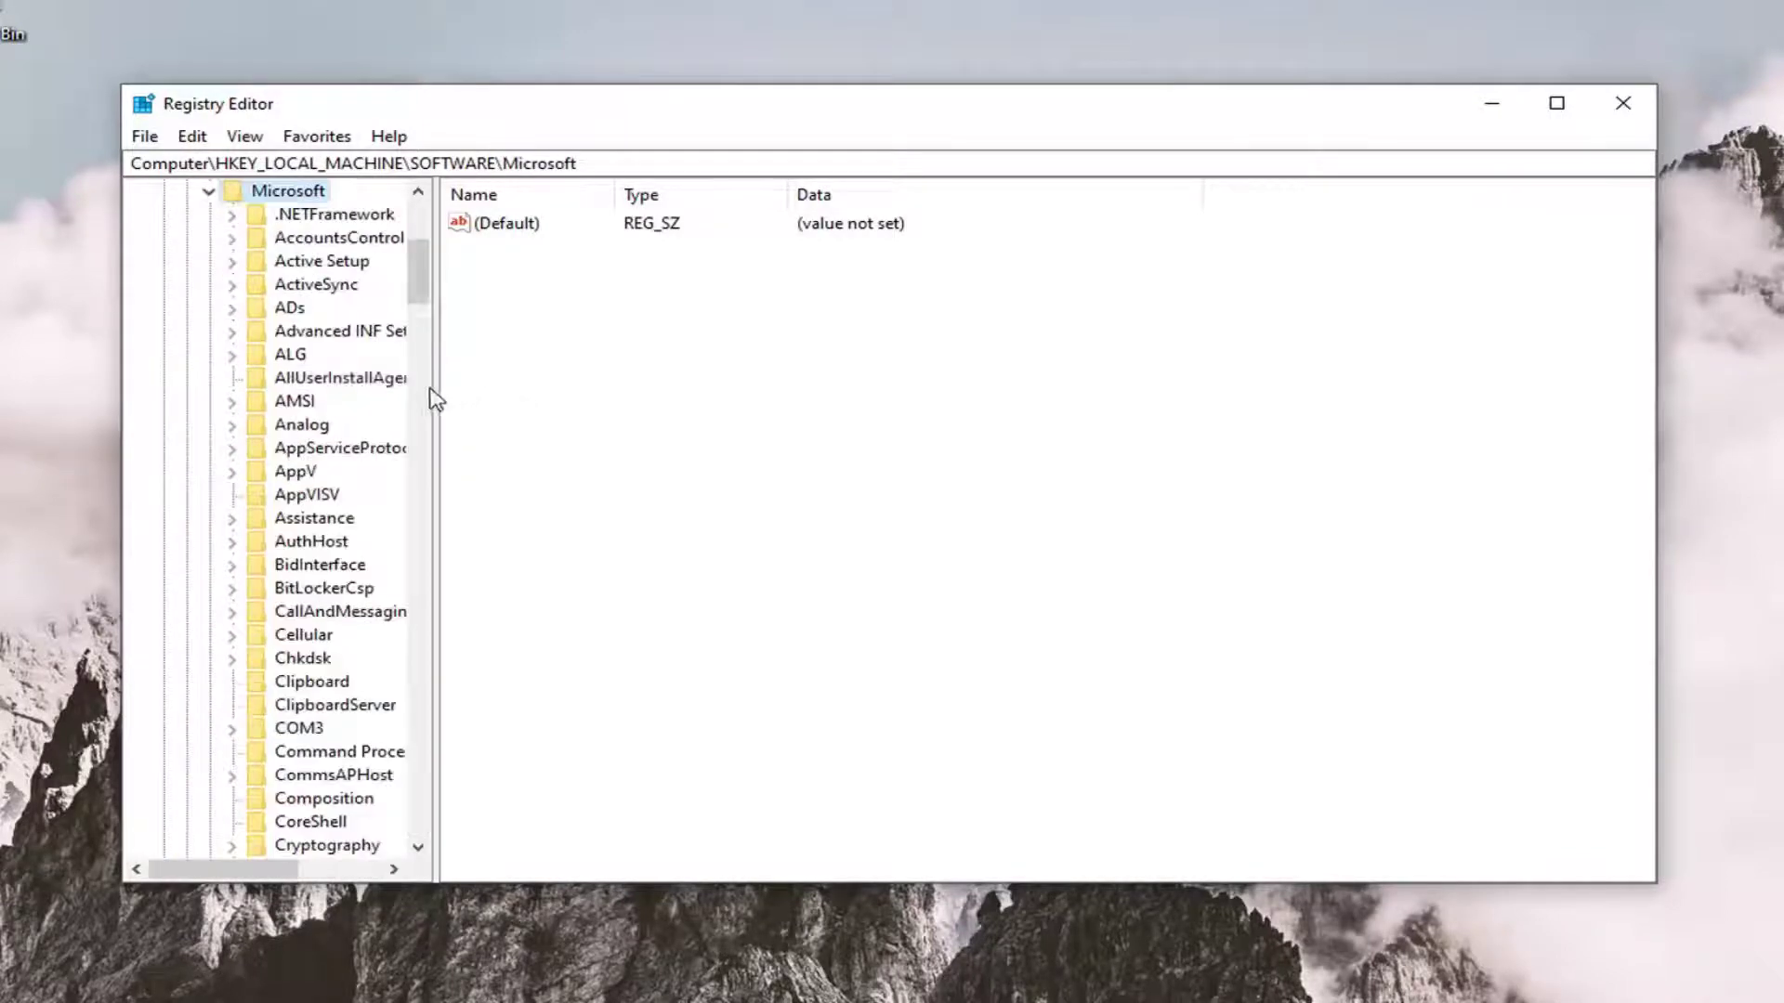
Expand Windows and CurrentVersion, then select the Explorer key.
left_click_drag(437, 388, 610, 387)
scroll(358, 557, "down", 18)
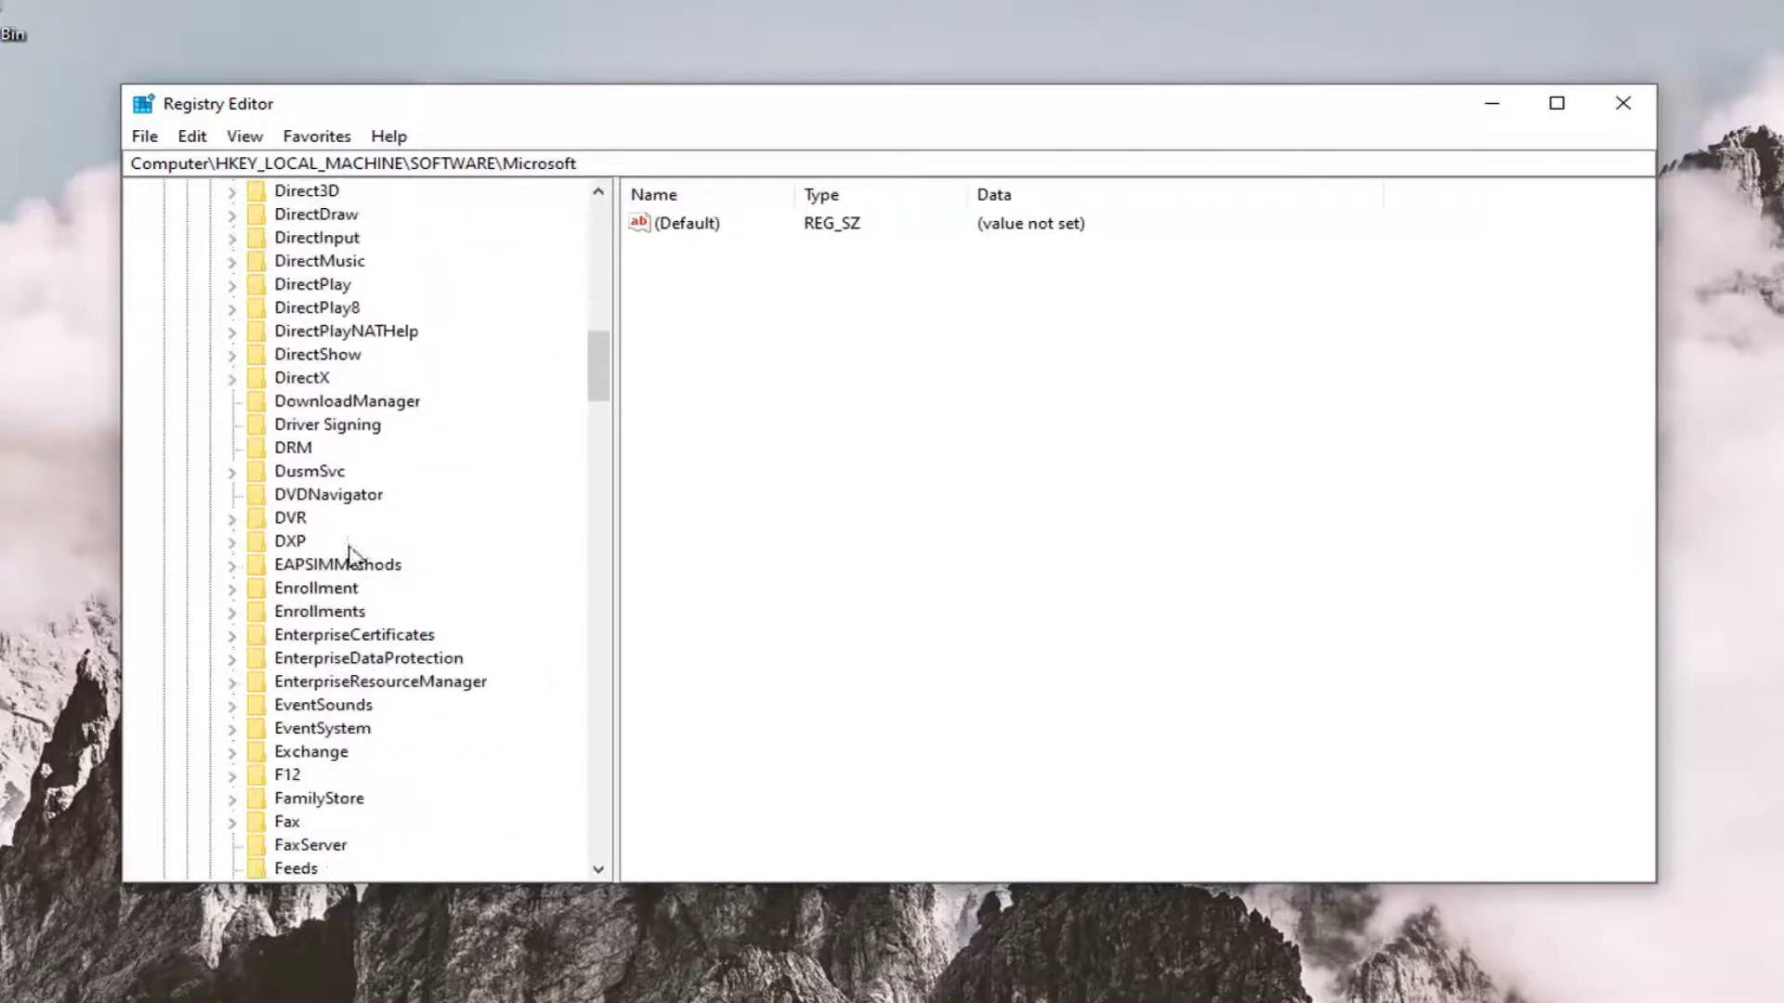
scroll(358, 557, "down", 20)
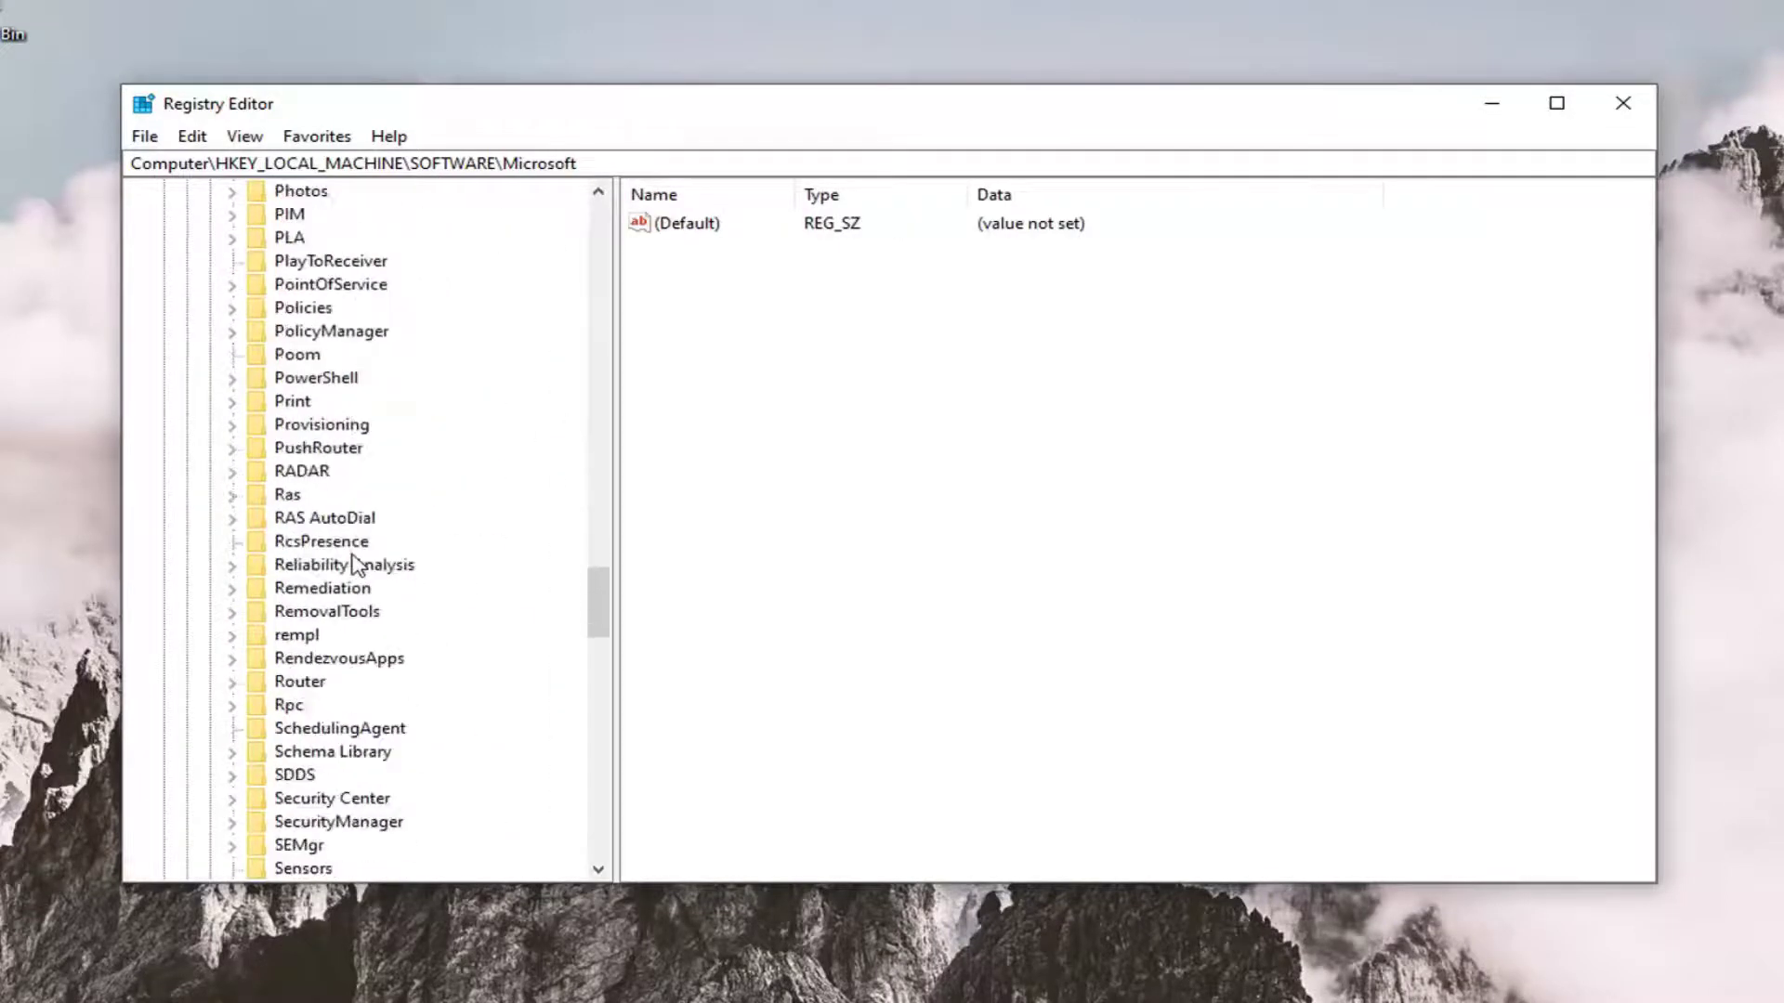
scroll(348, 599, "down", 13)
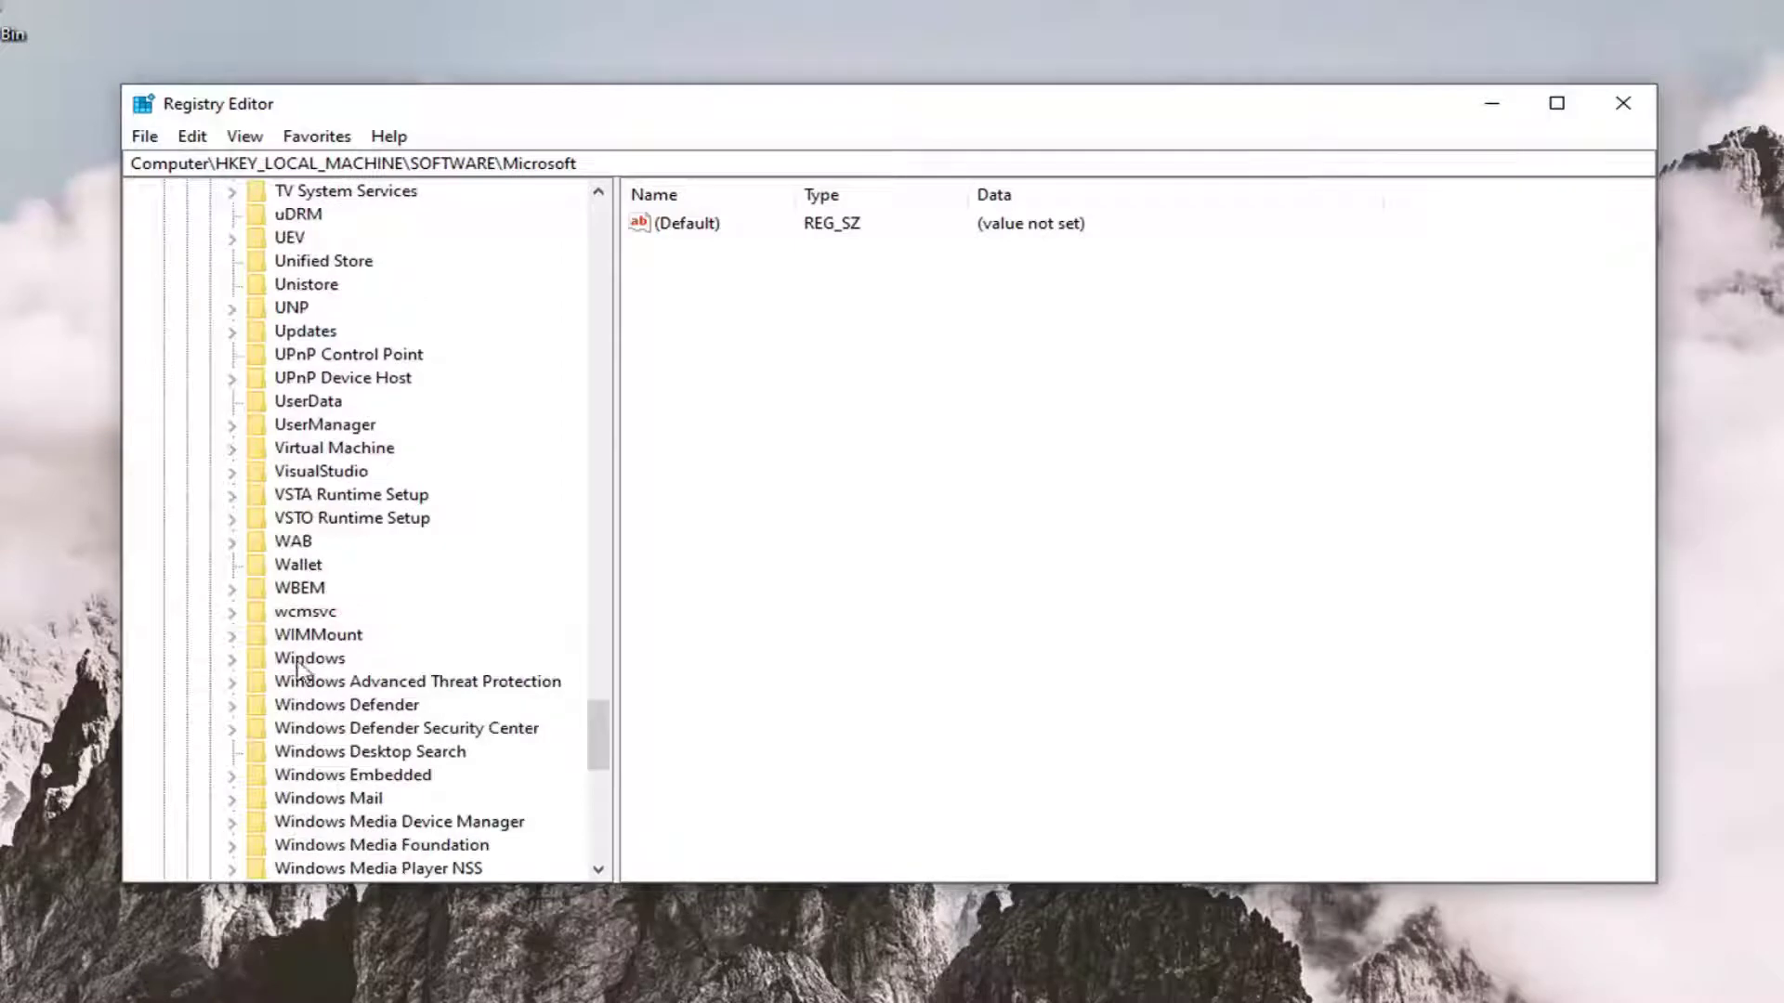
left_click(335, 657)
double_click(333, 652)
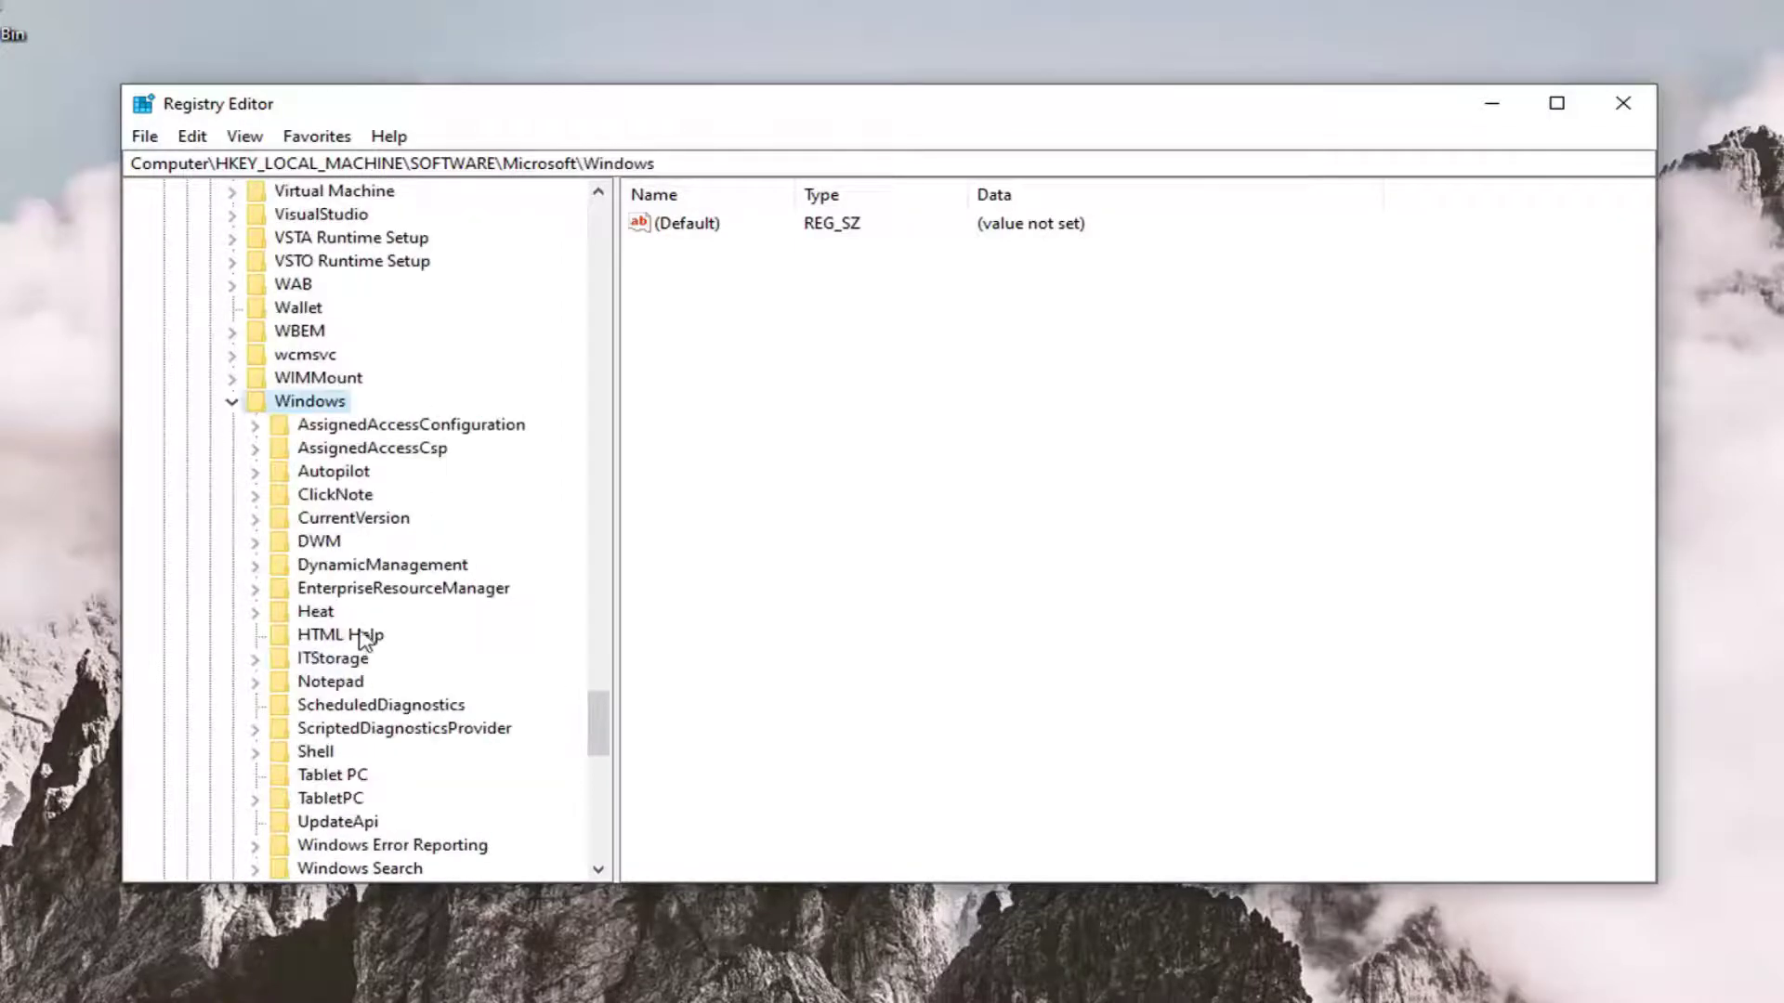
left_click(340, 523)
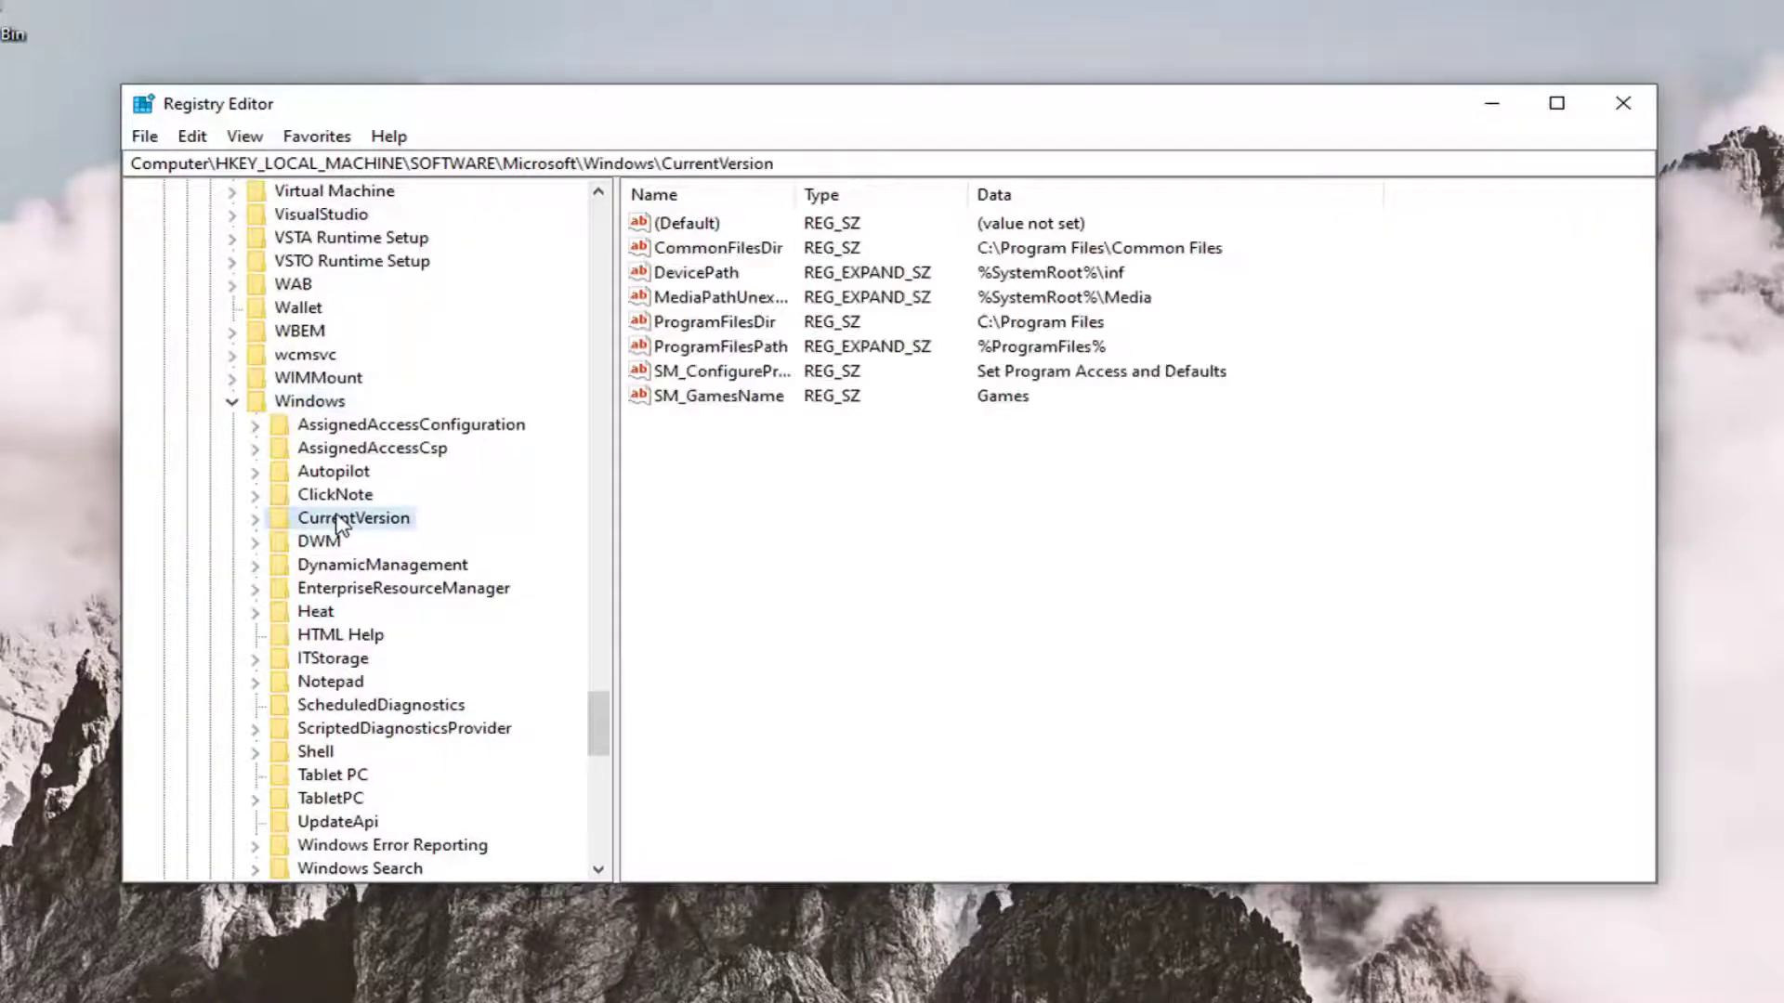
double_click(344, 521)
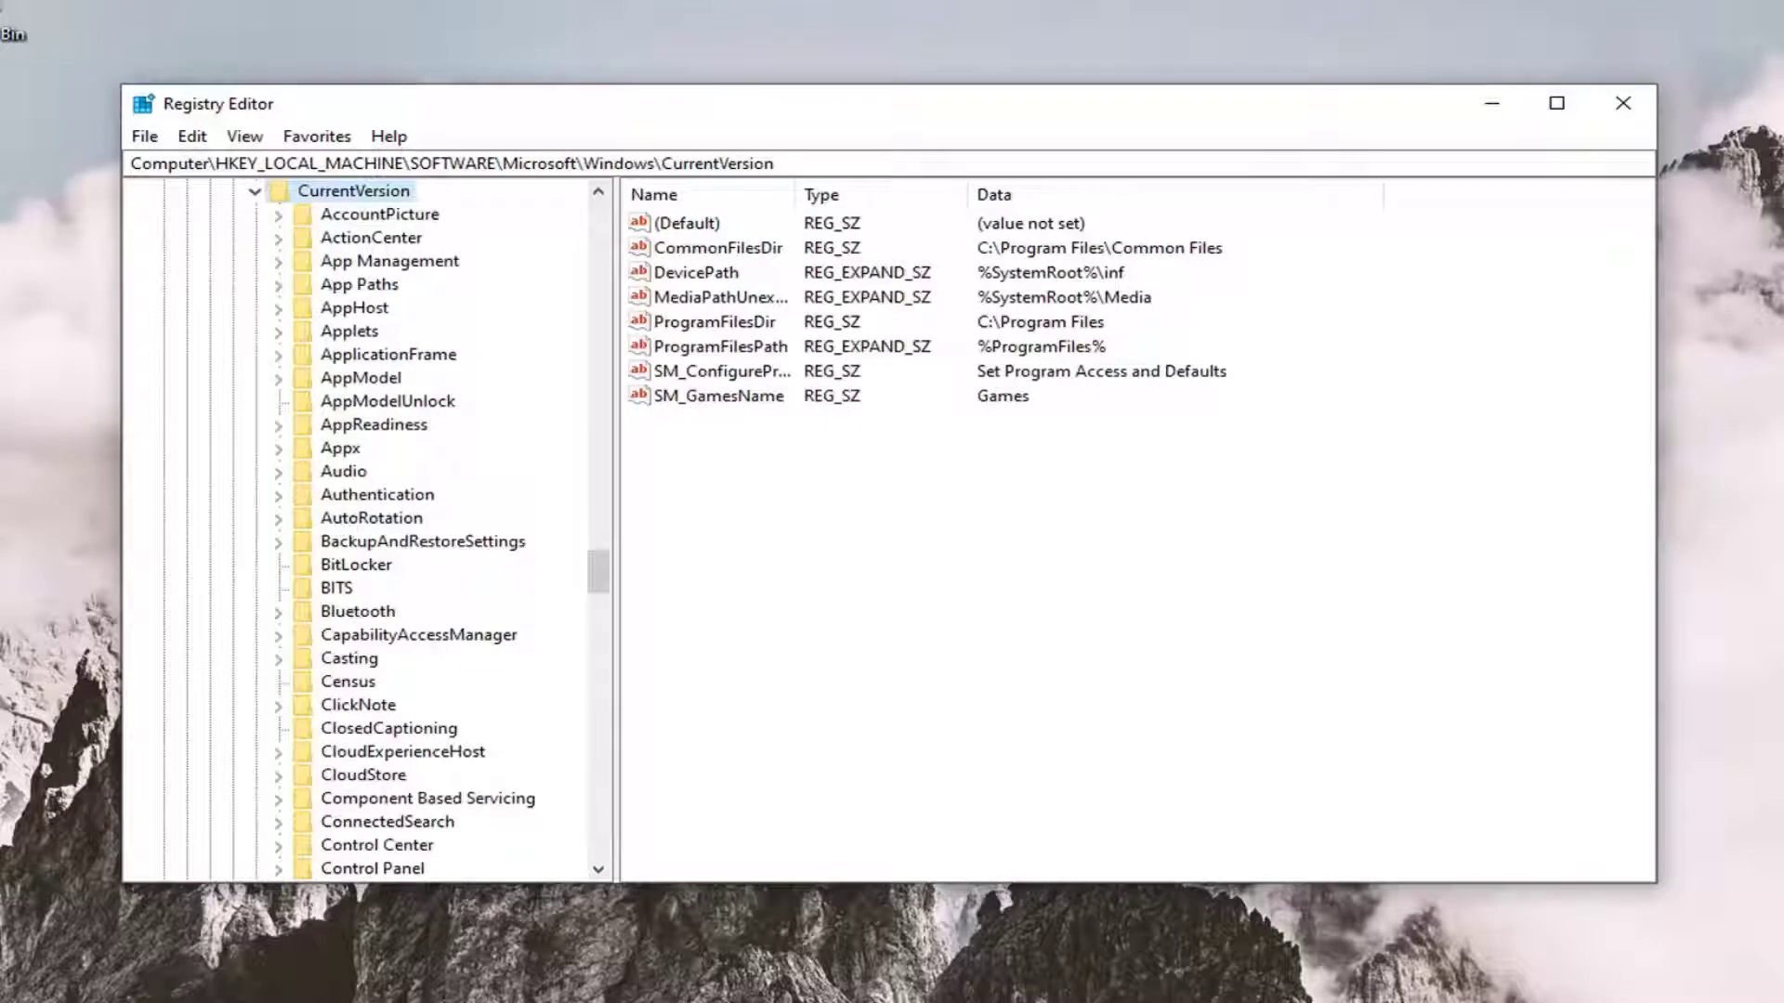
scroll(418, 592, "down", 5)
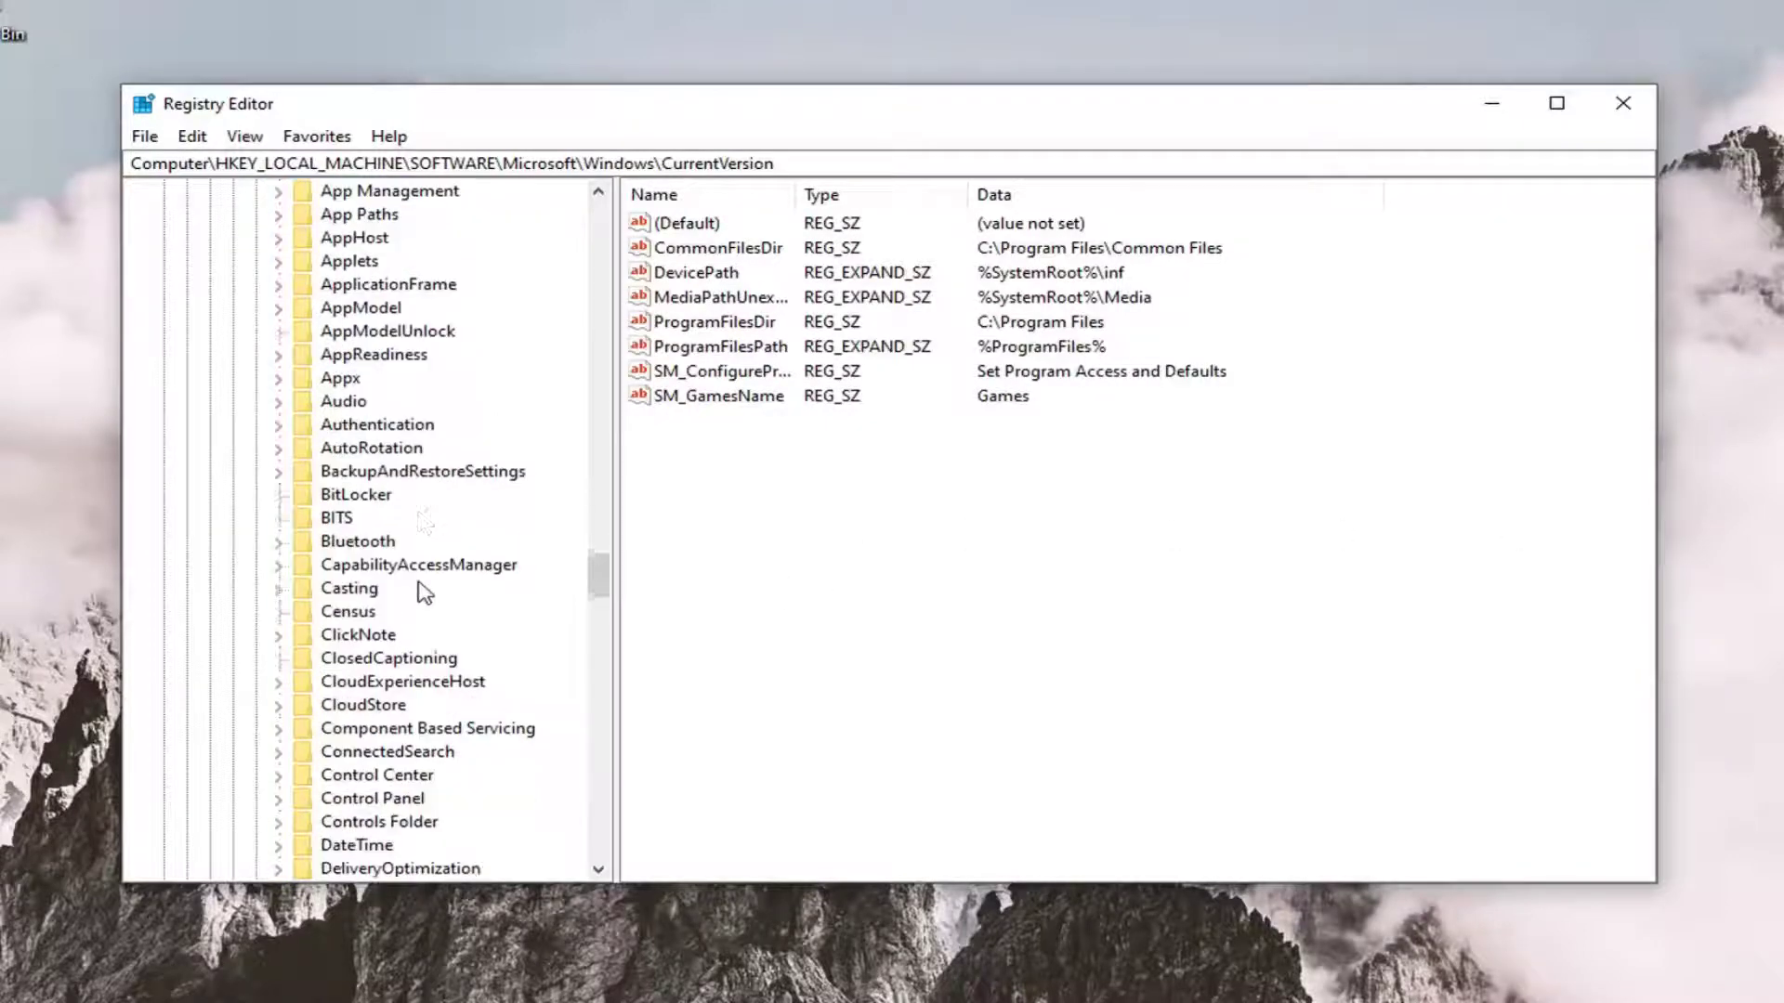
scroll(444, 699, "down", 3)
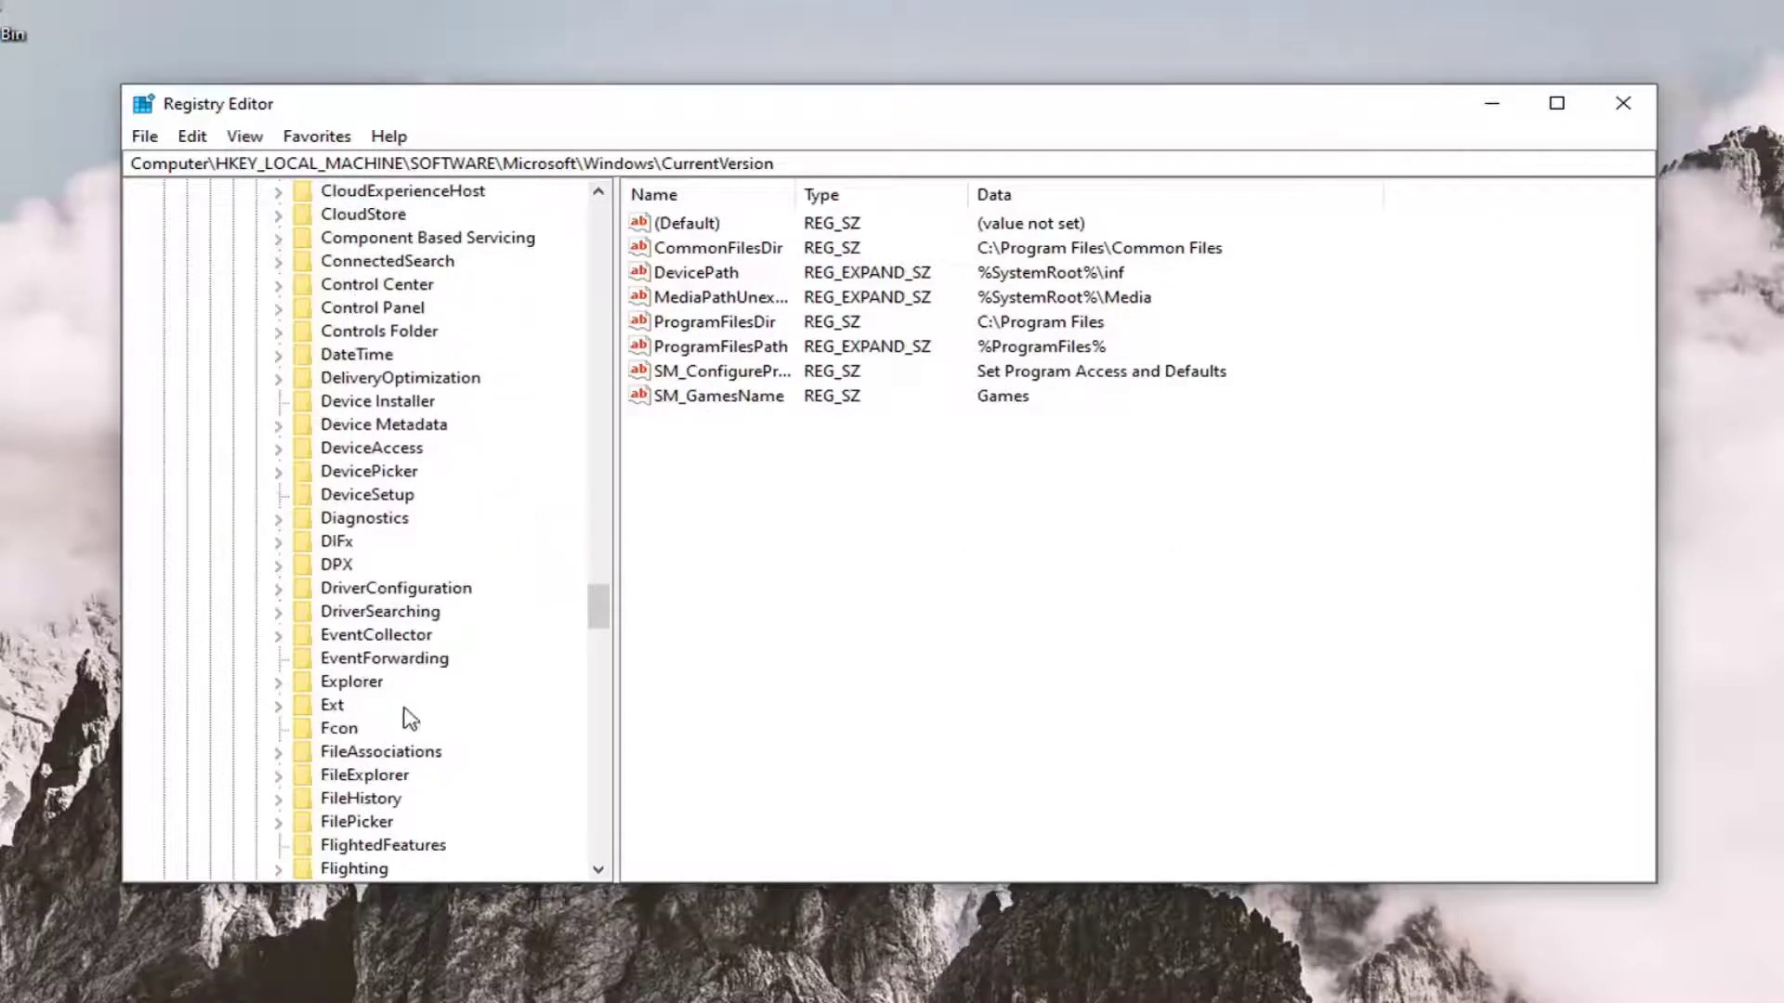
left_click(346, 684)
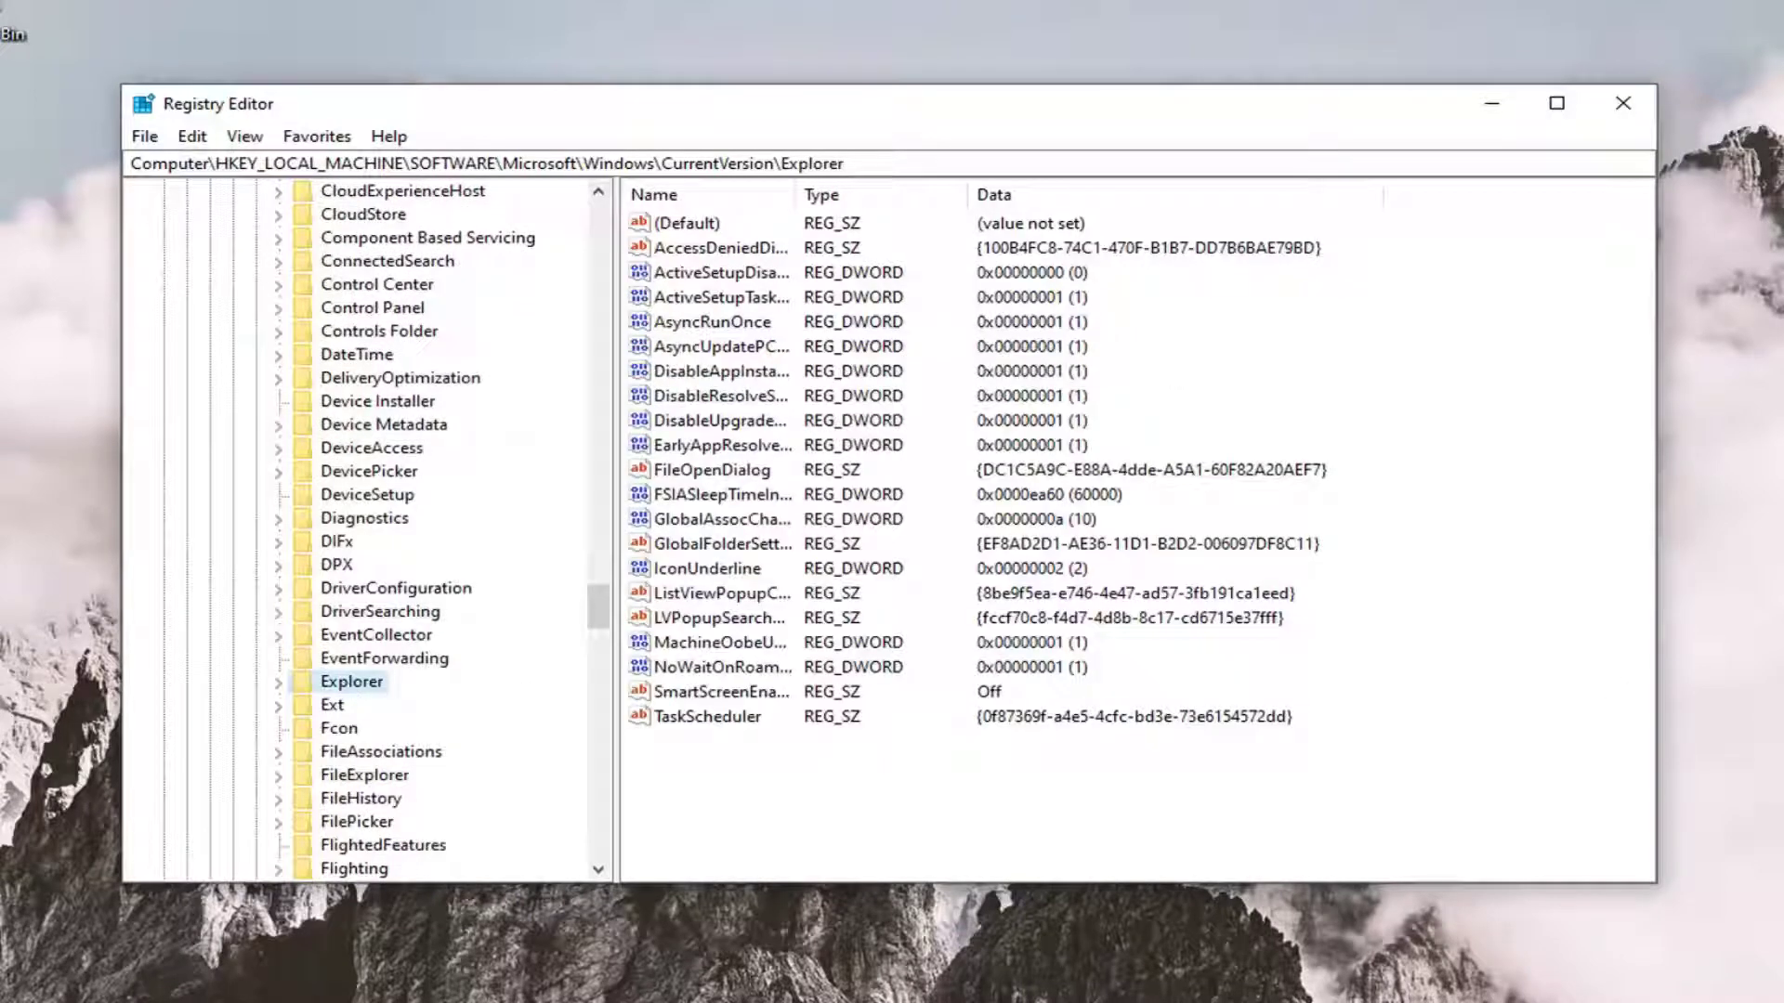
Create a new subkey under Explorer and rename it 'Shell Icons'.
right_click(334, 694)
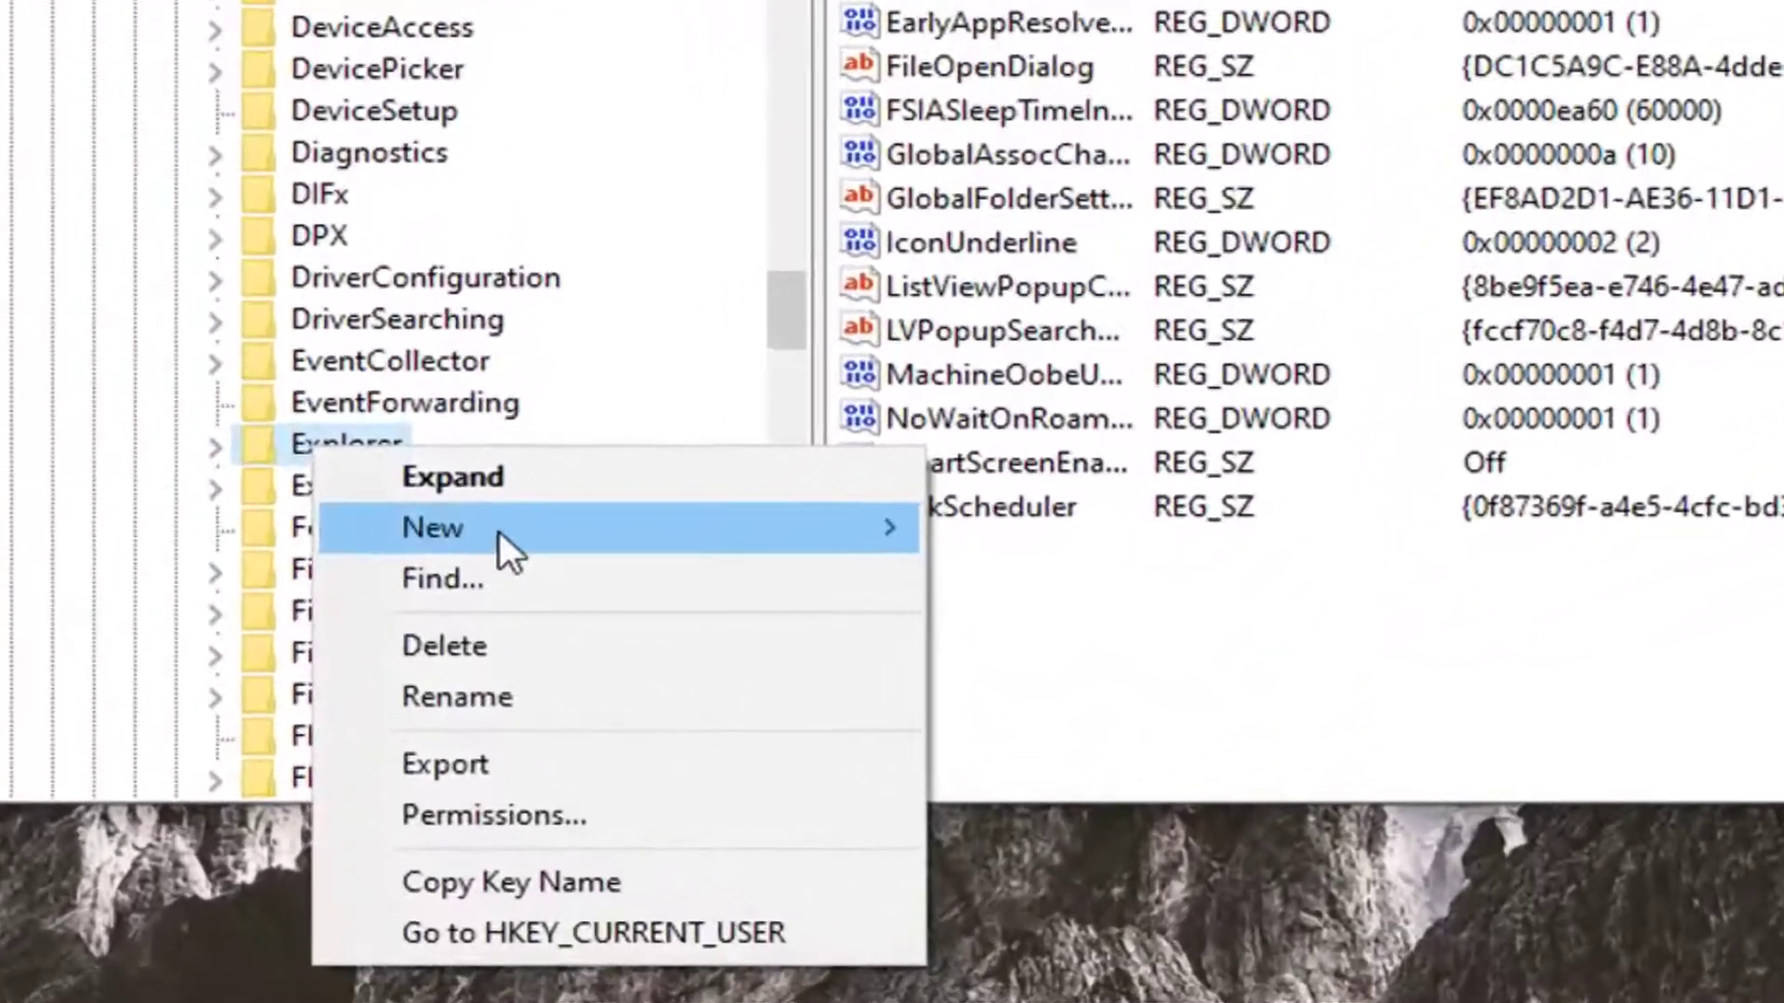
mouse_move(499, 531)
left_click(1245, 427)
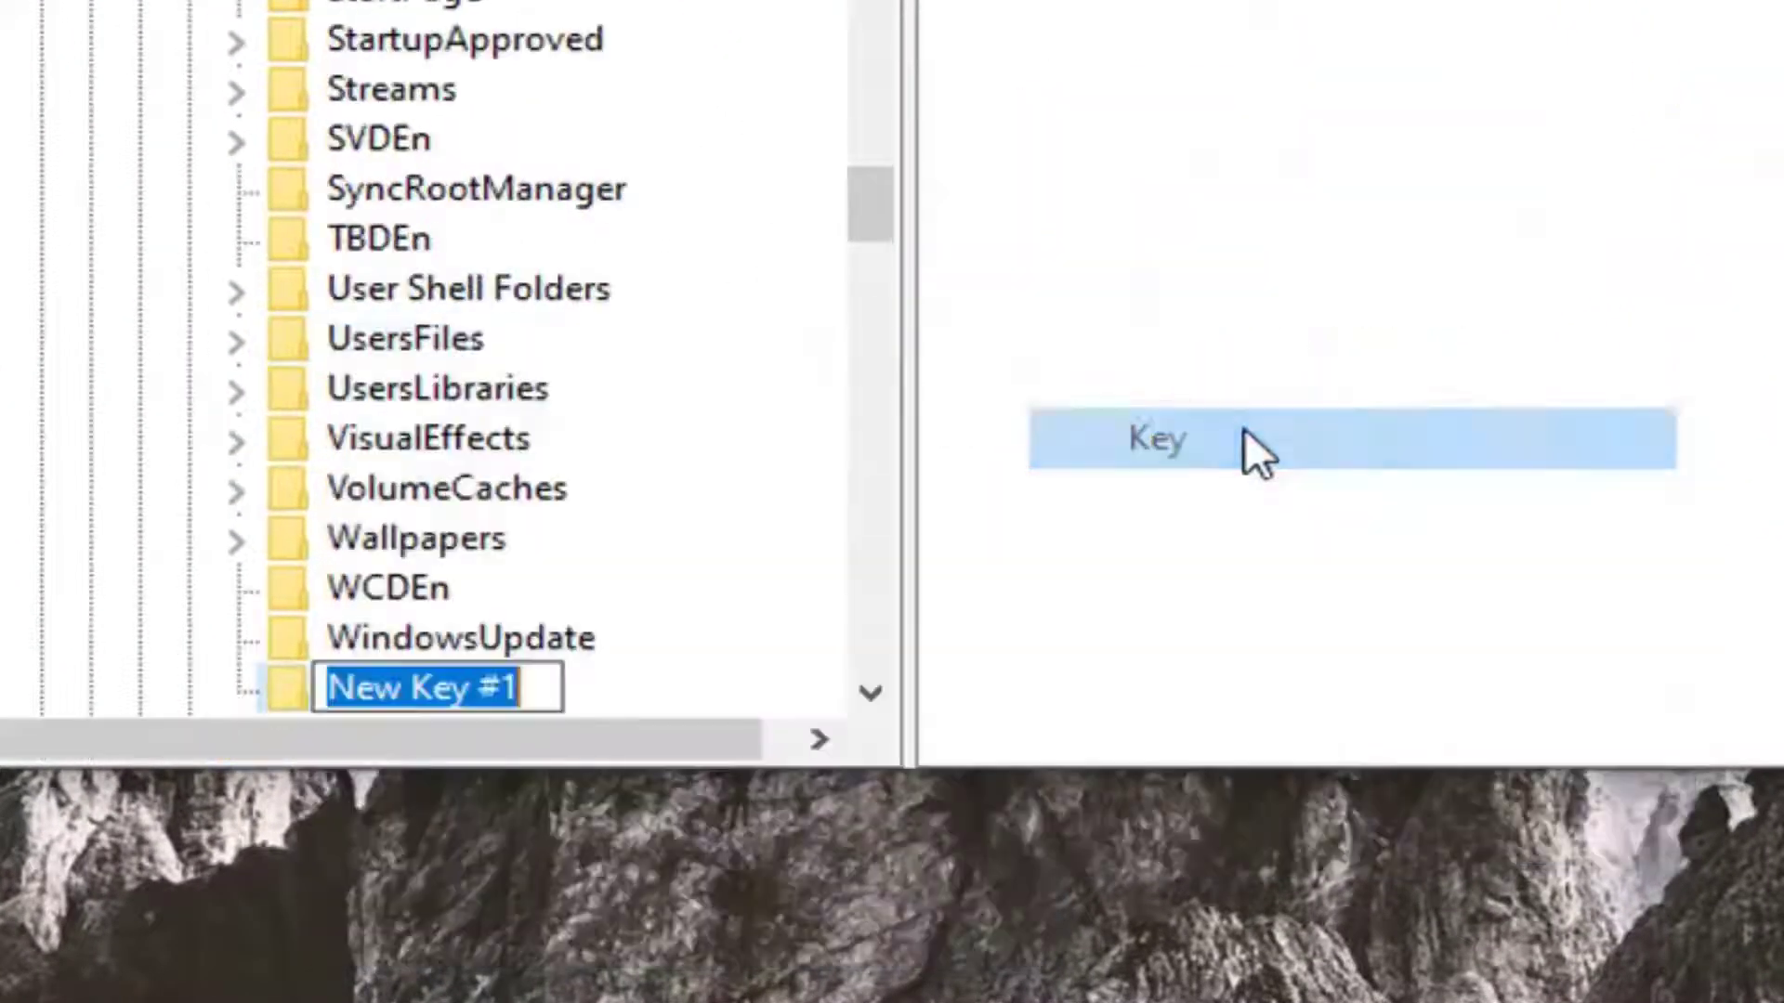
scroll(613, 442, "down", 1)
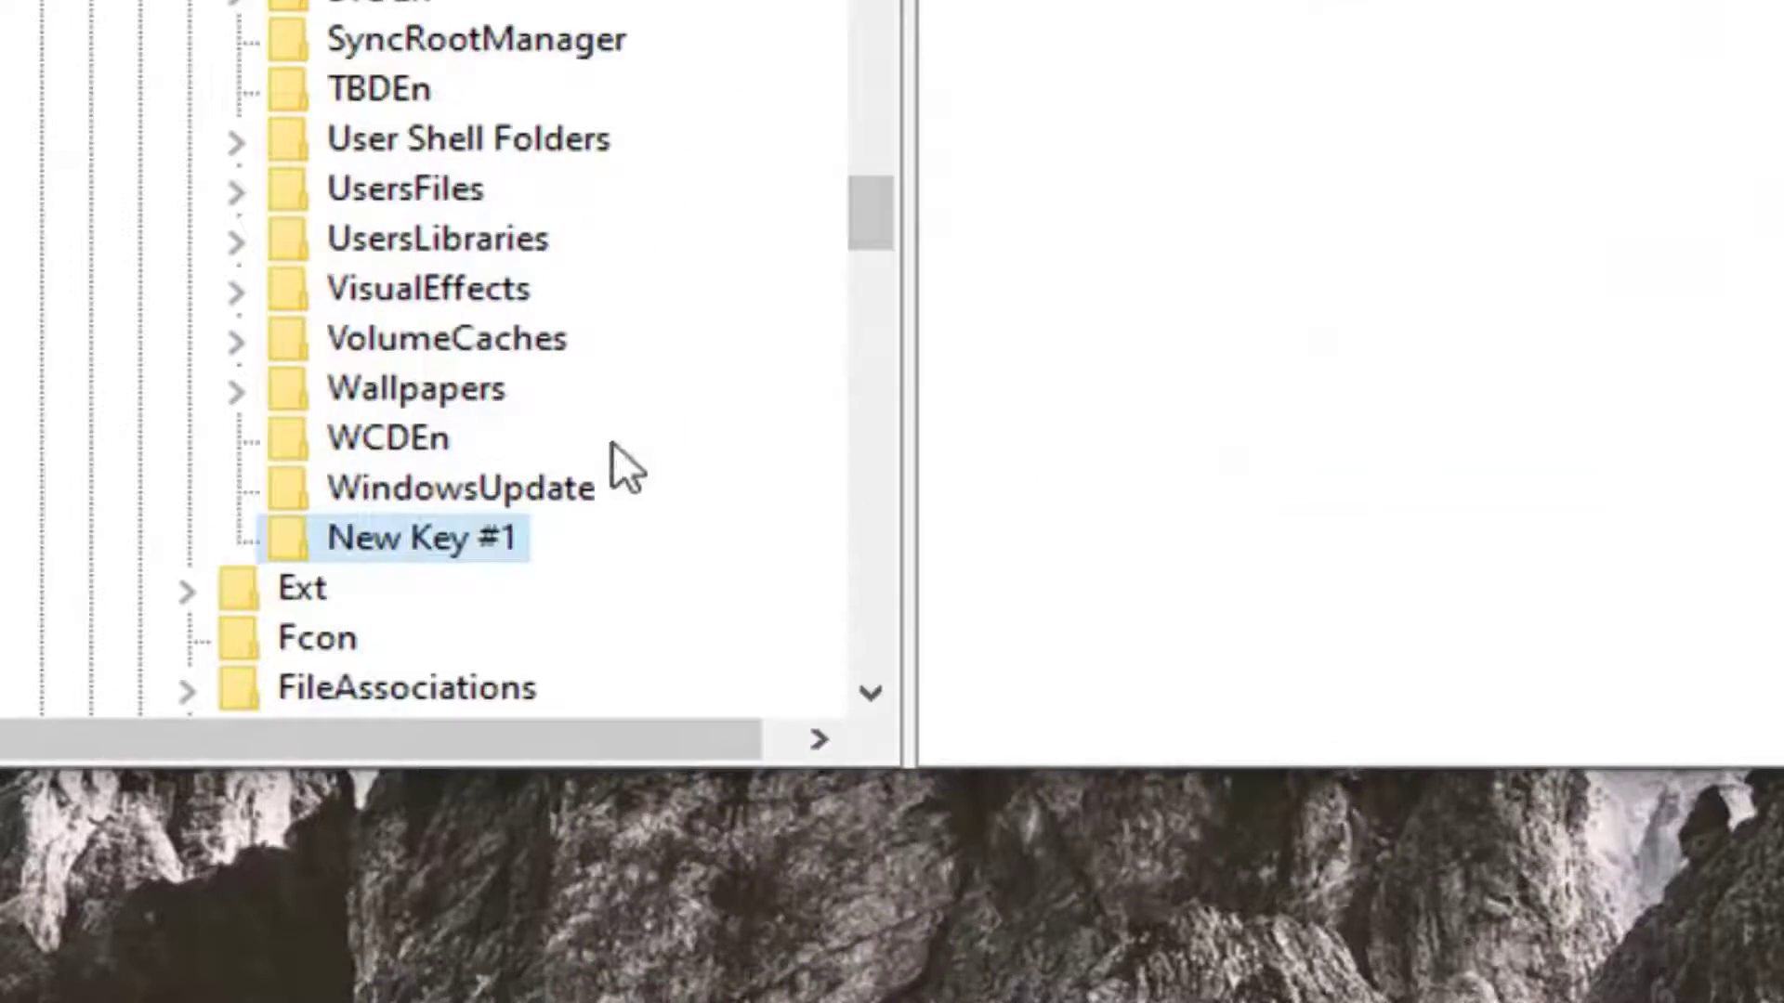
right_click(431, 545)
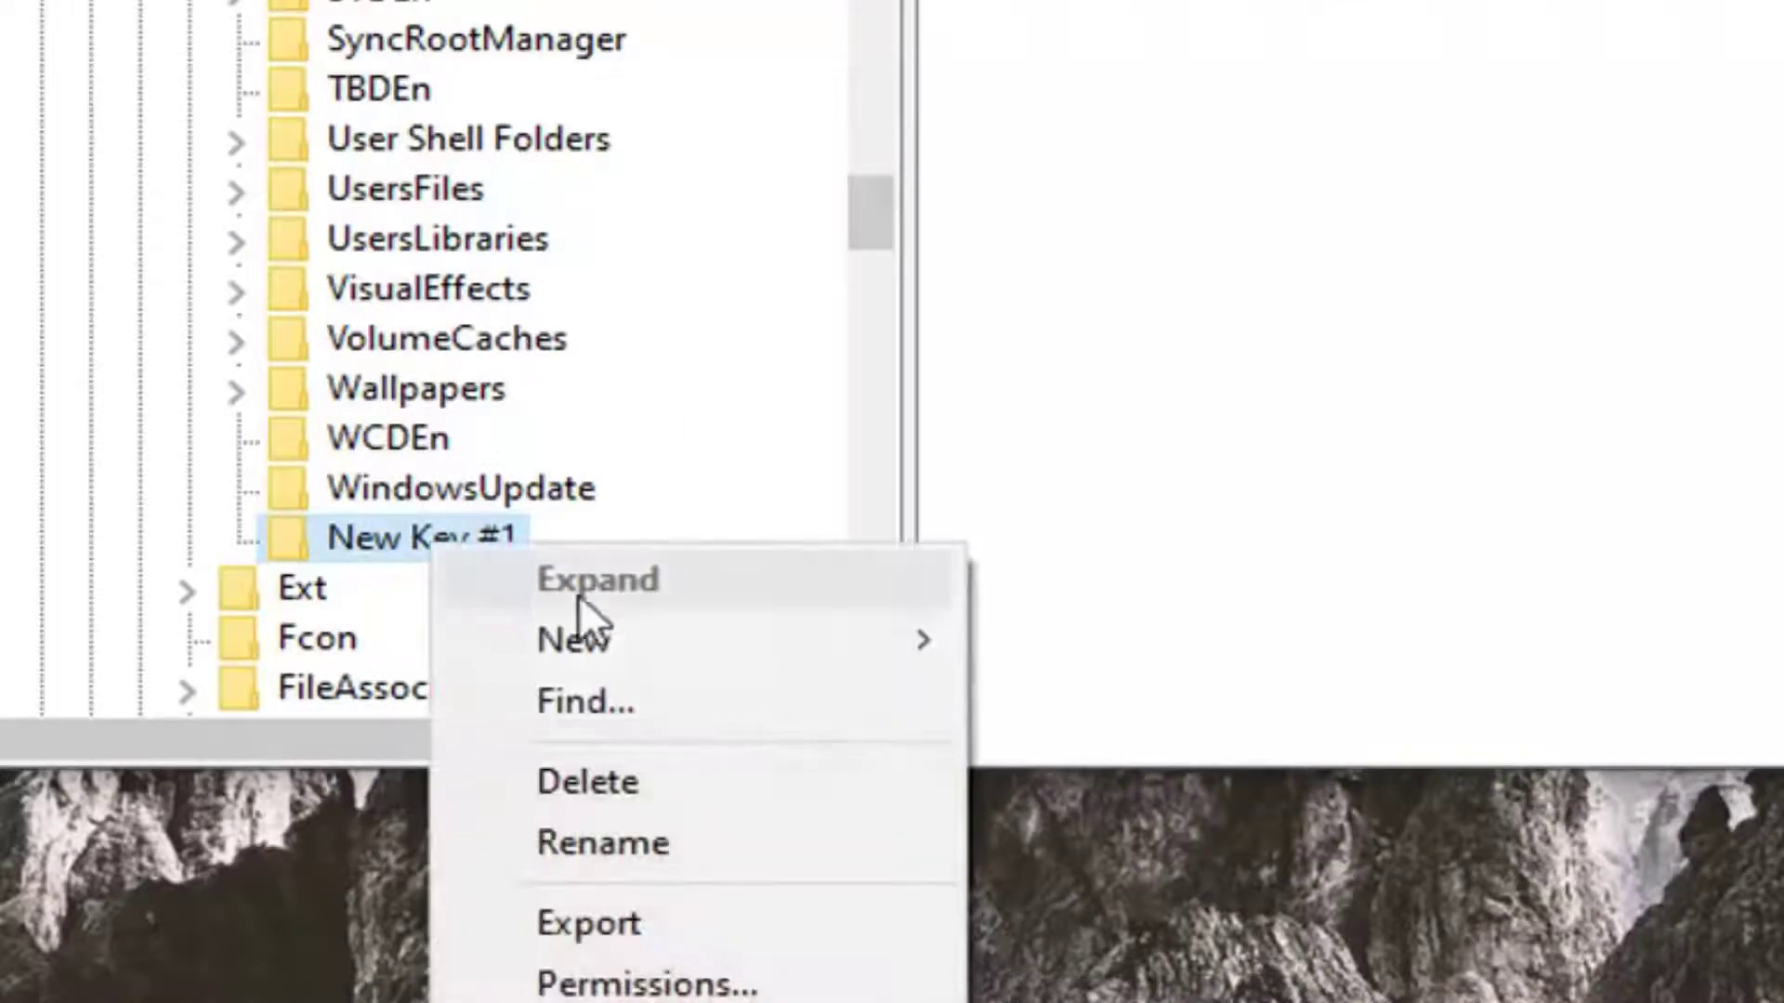
left_click(676, 847)
type("Shell Icons")
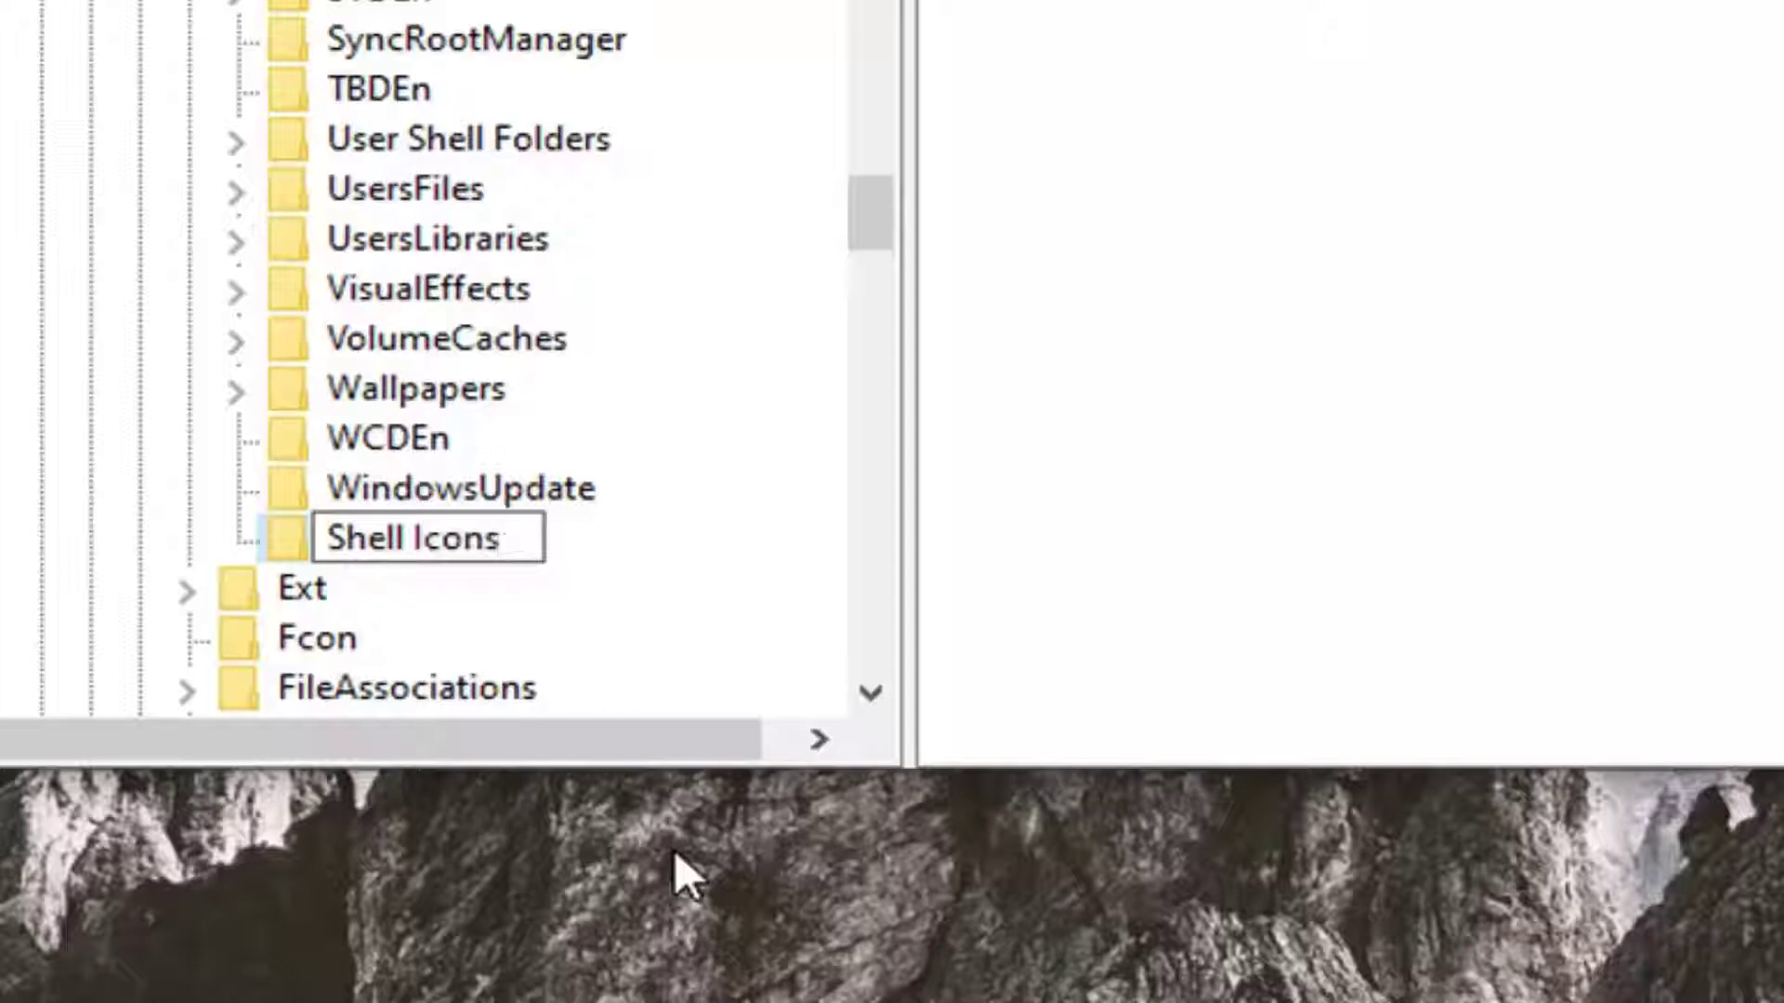
key("Return")
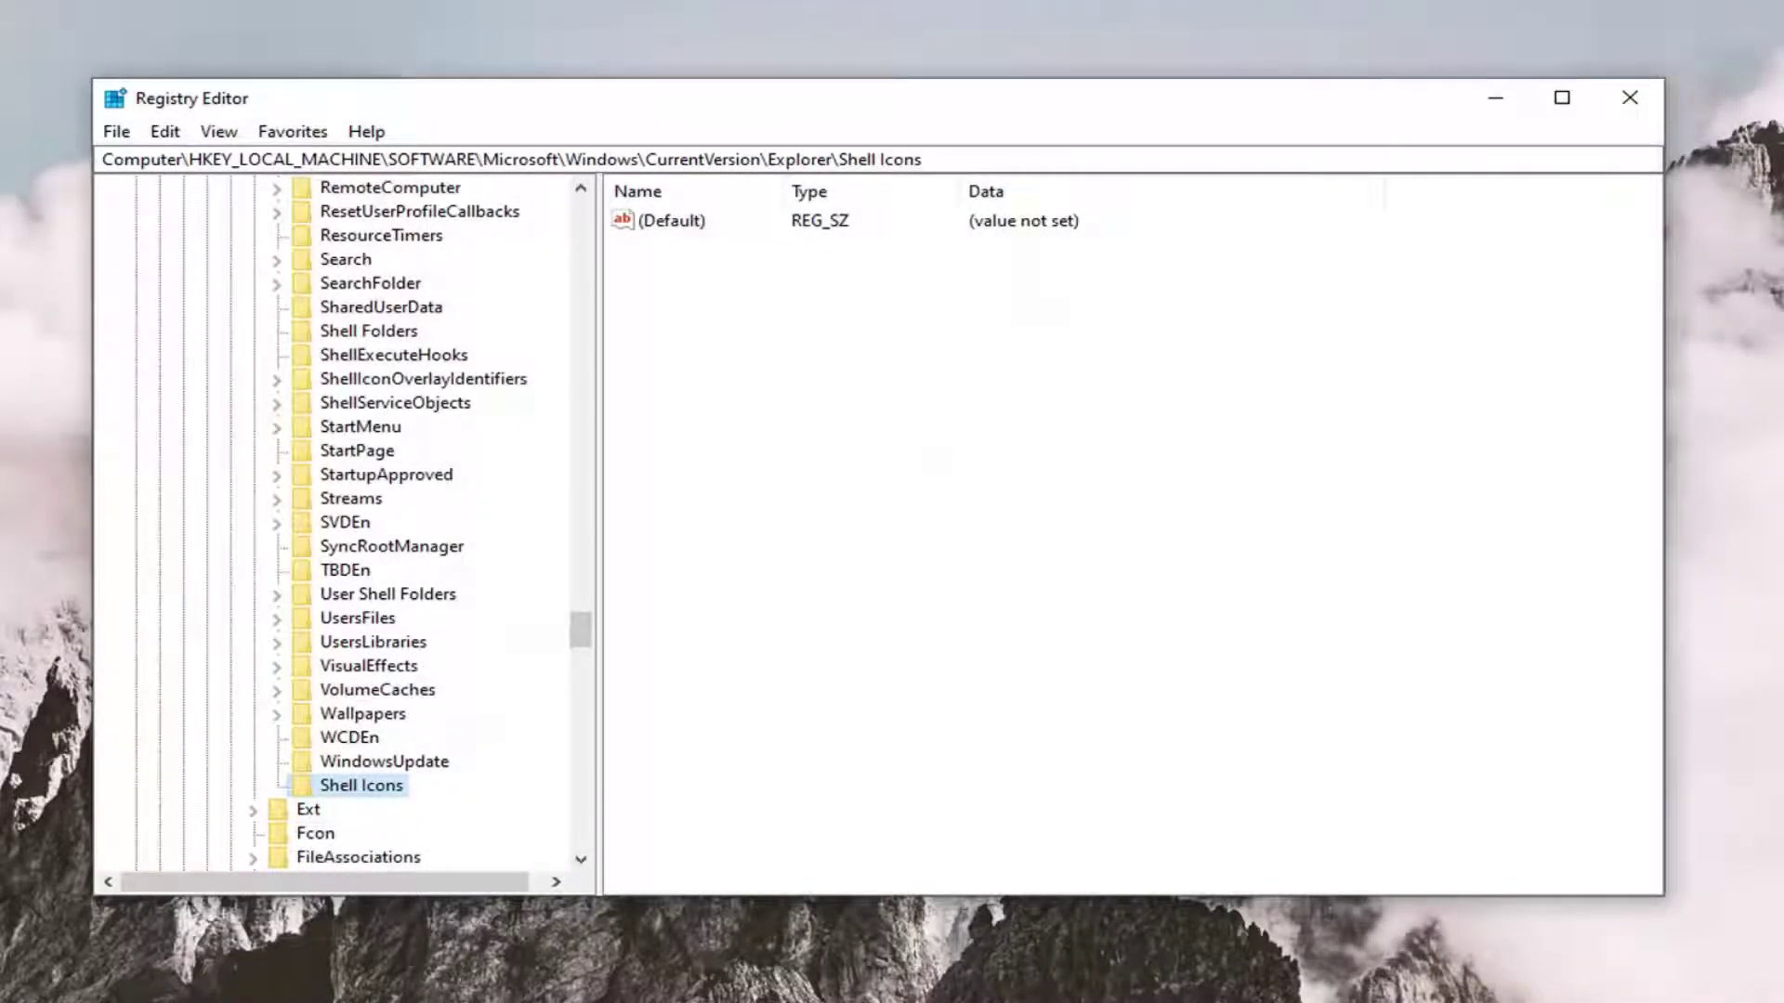
Add a new string value named 29 to the Shell Icons key.
right_click(686, 286)
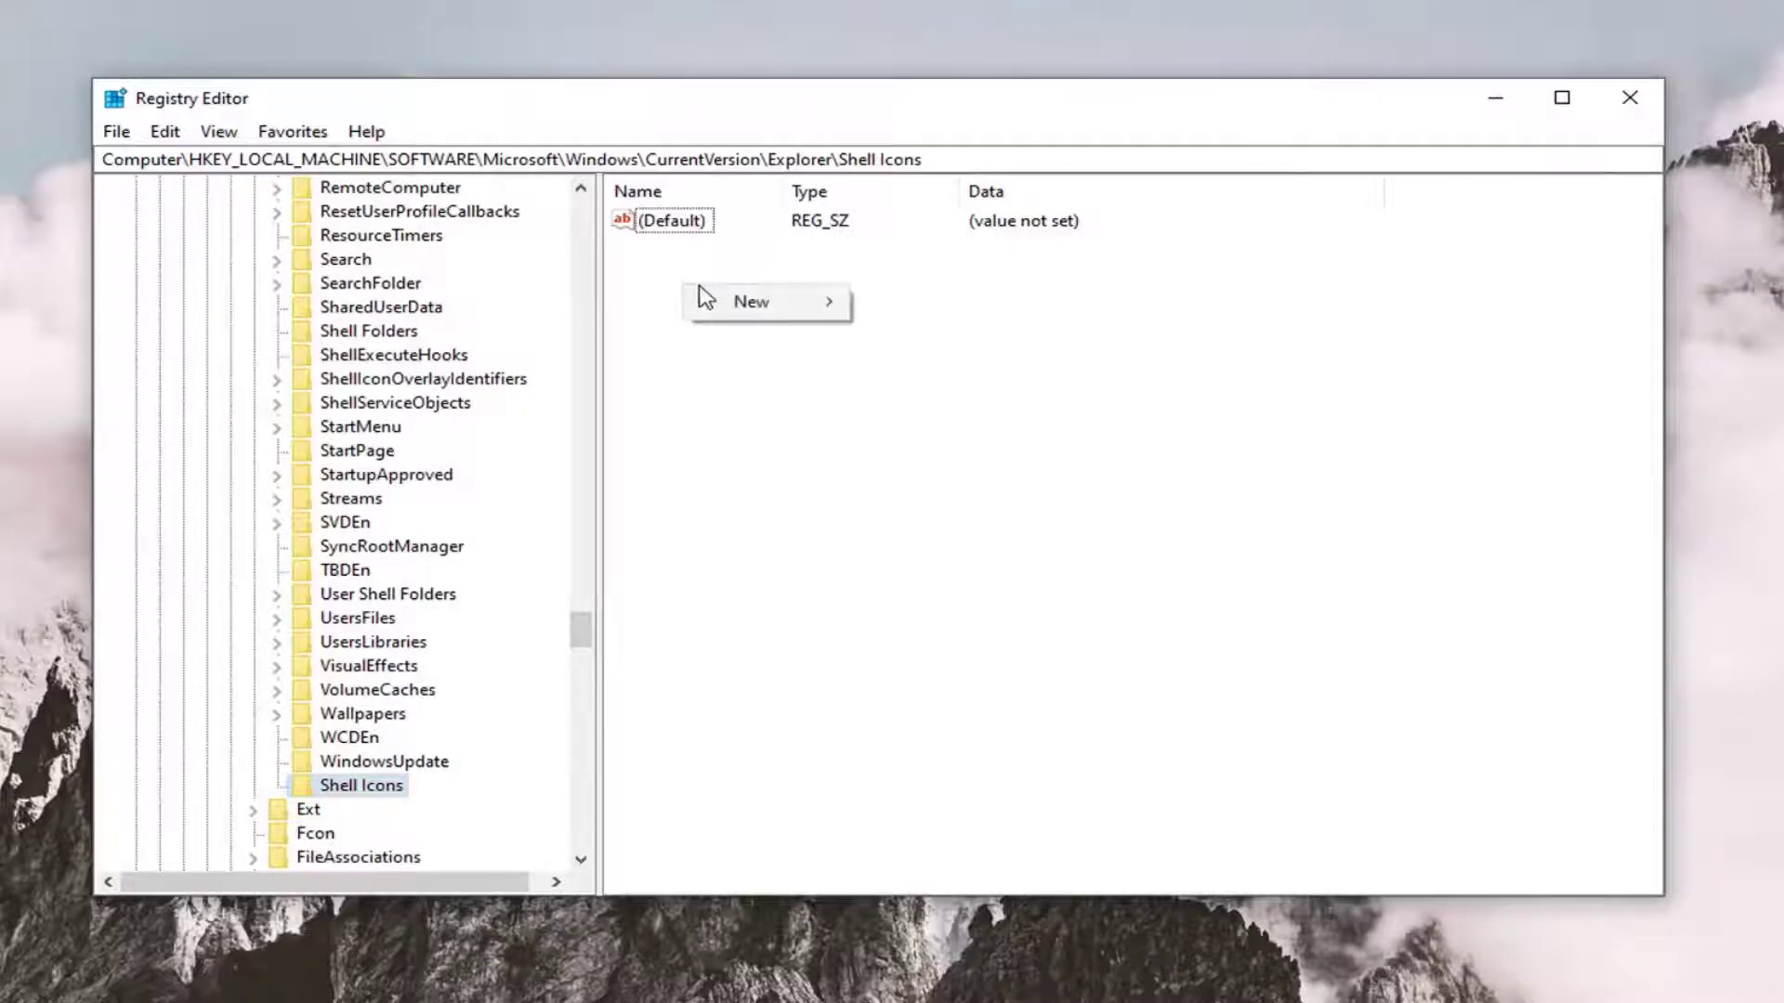
mouse_move(756, 308)
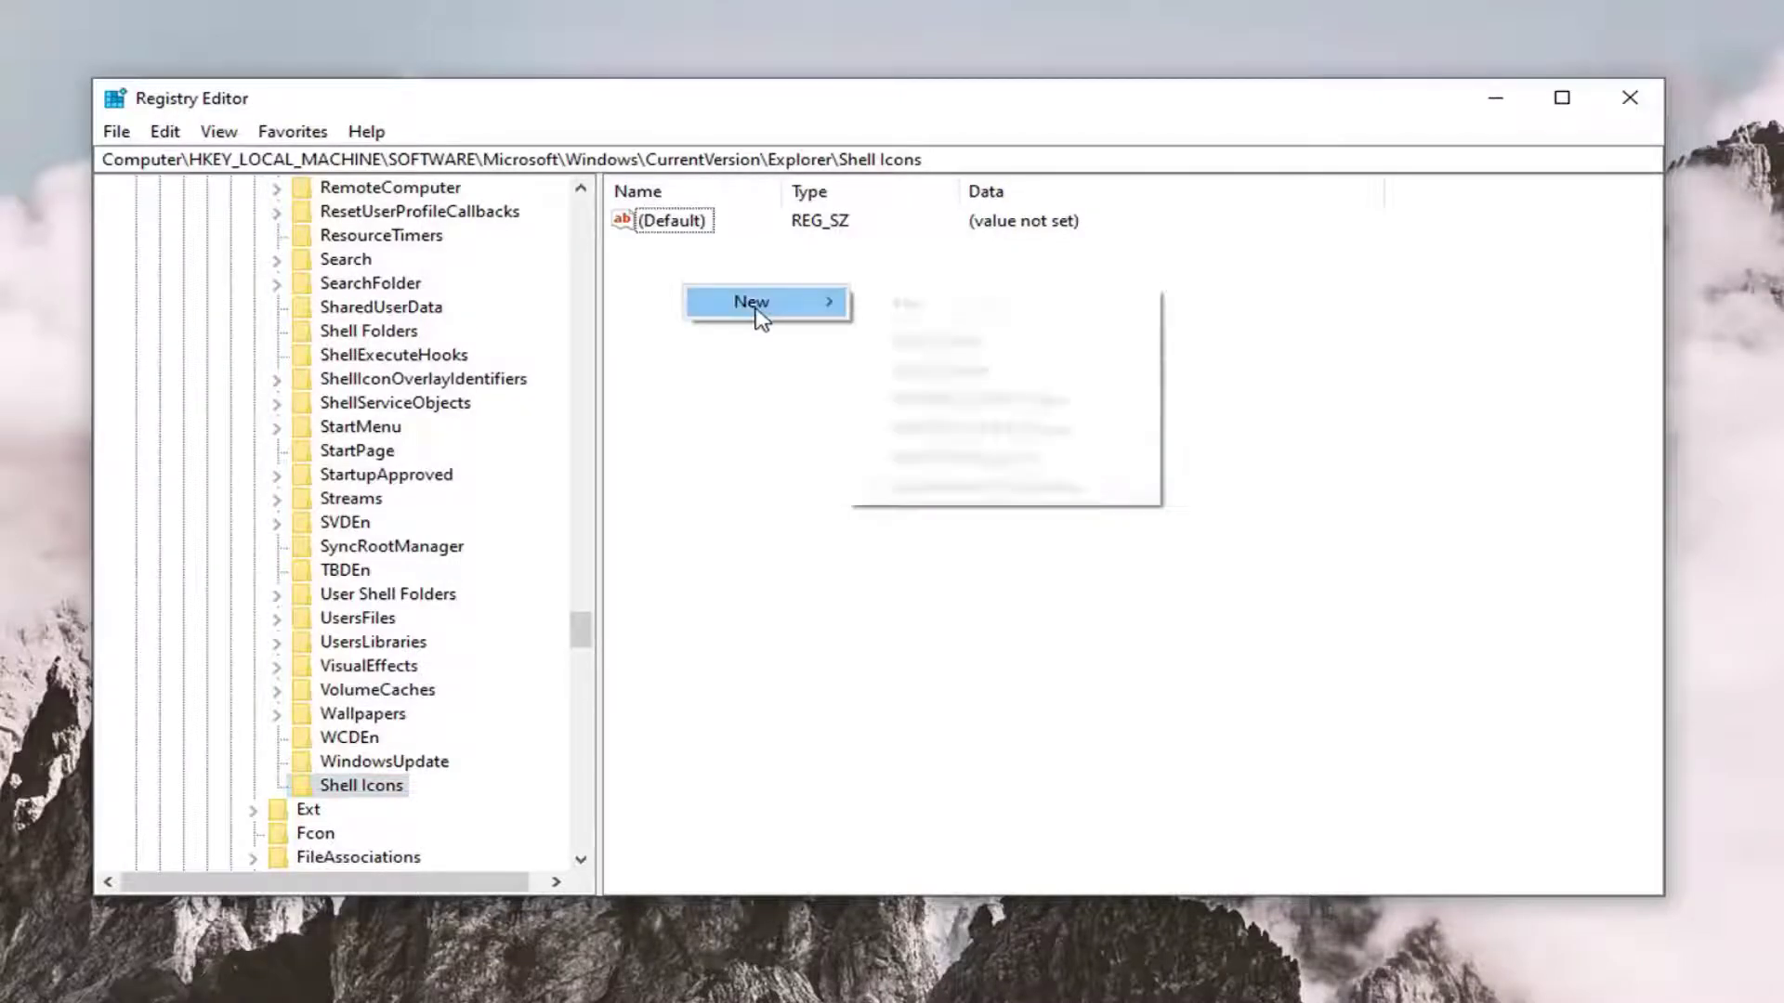
left_click(983, 347)
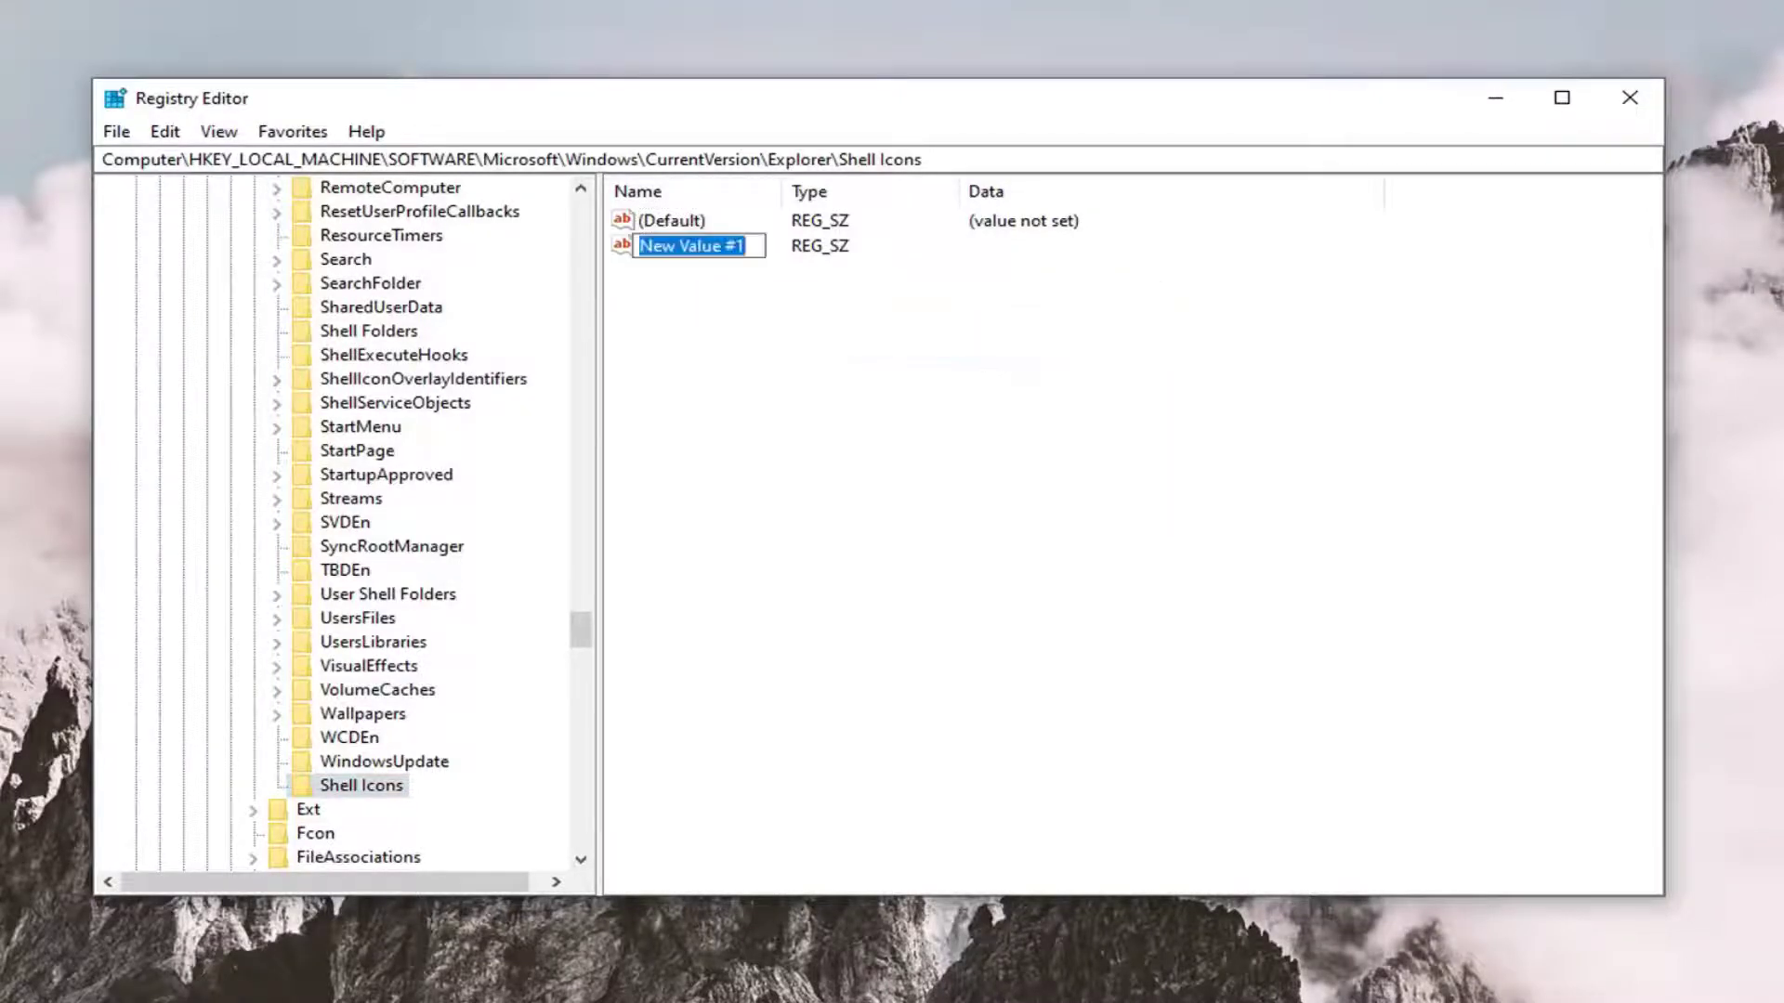
type("29")
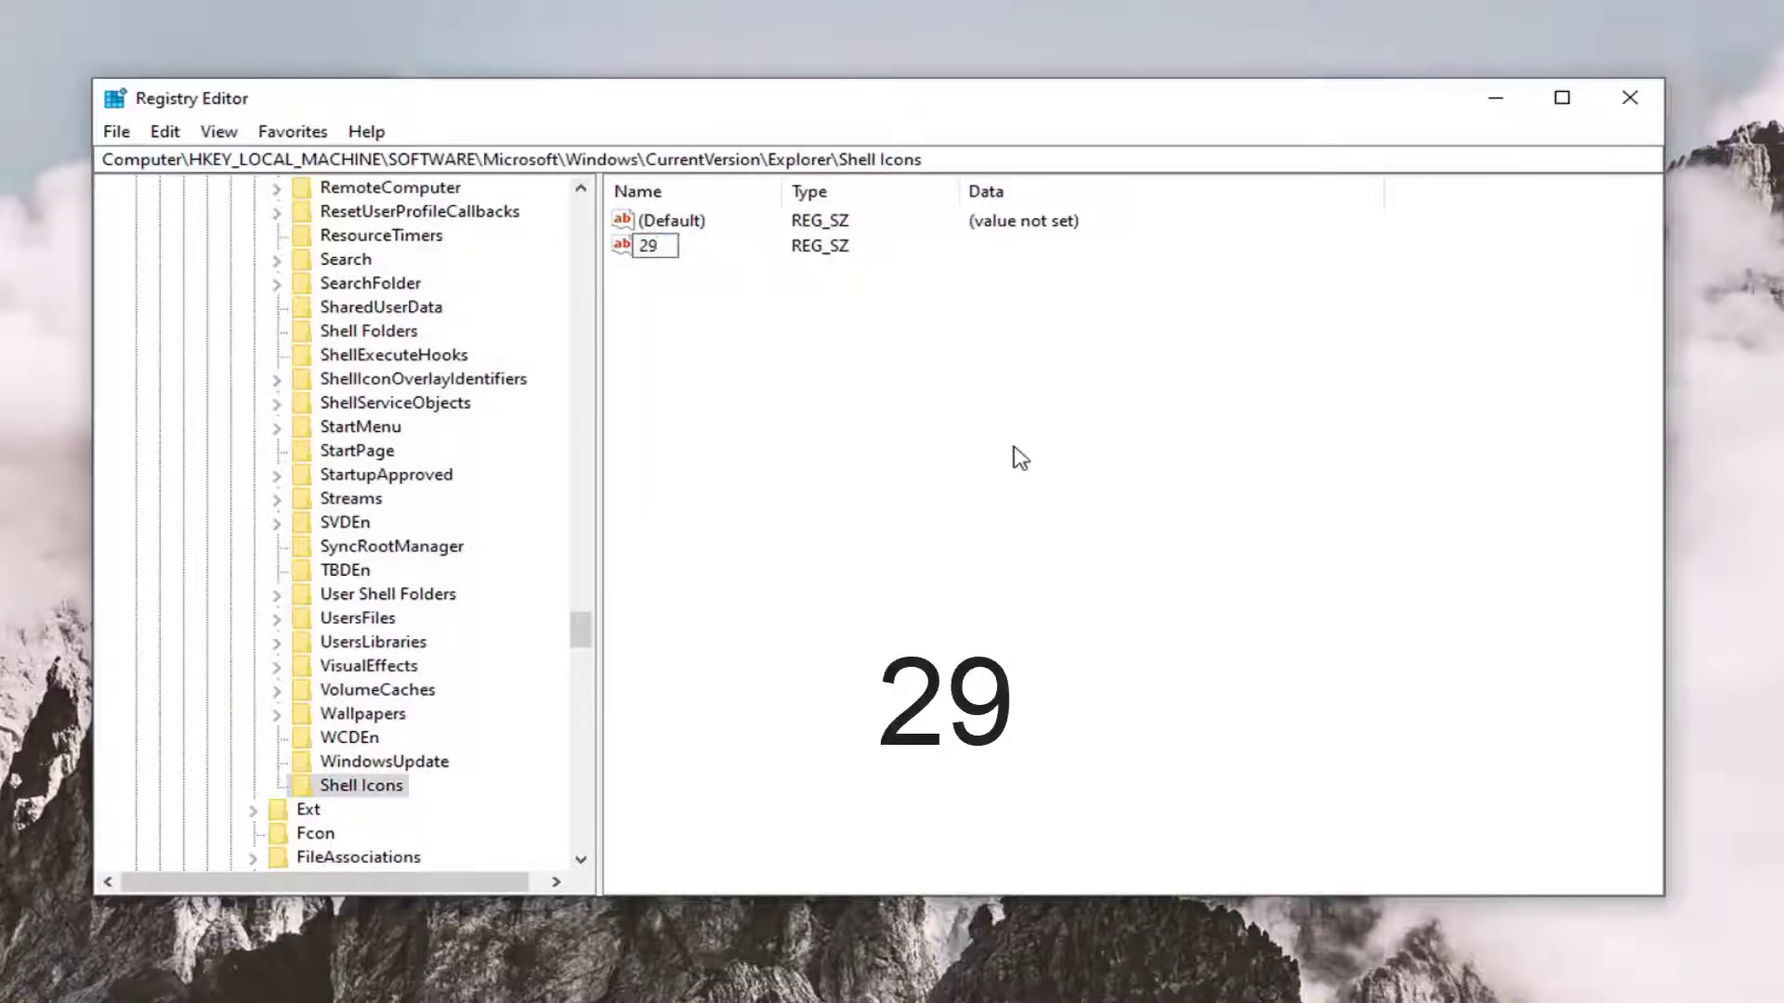
key("Return")
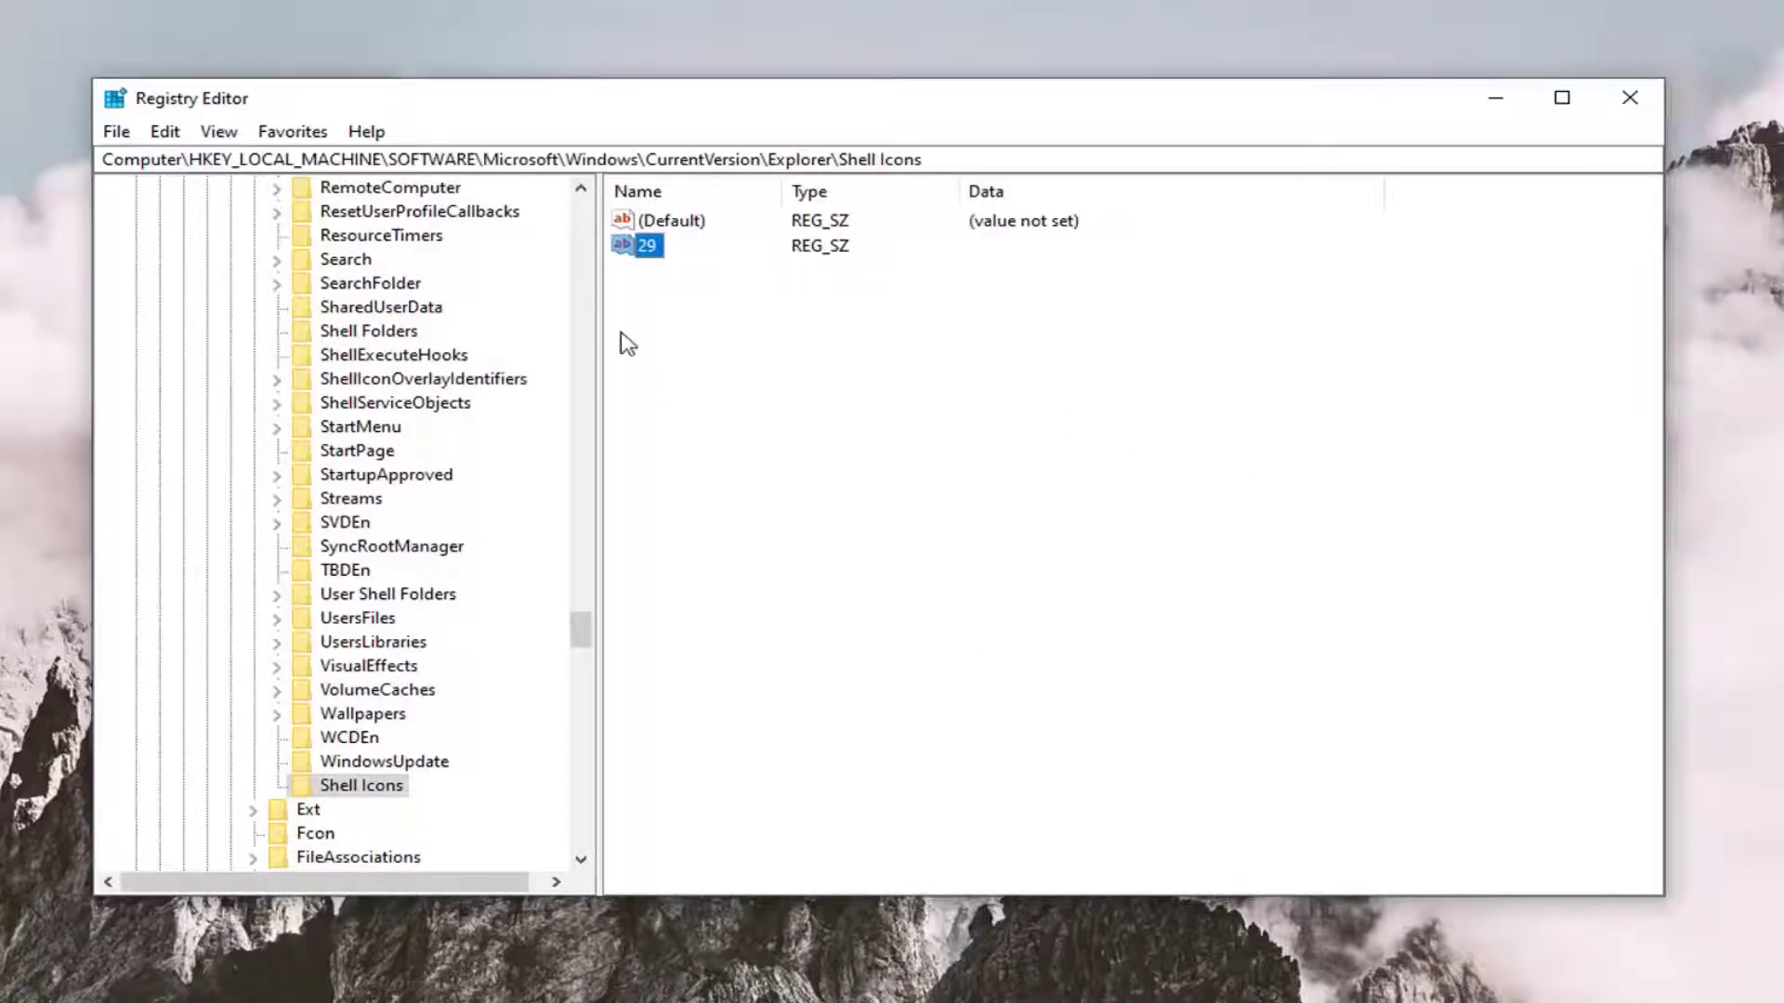
Set value 29's data to the pasted %windir%\System32\shell32.dll,-50 path.
double_click(650, 247)
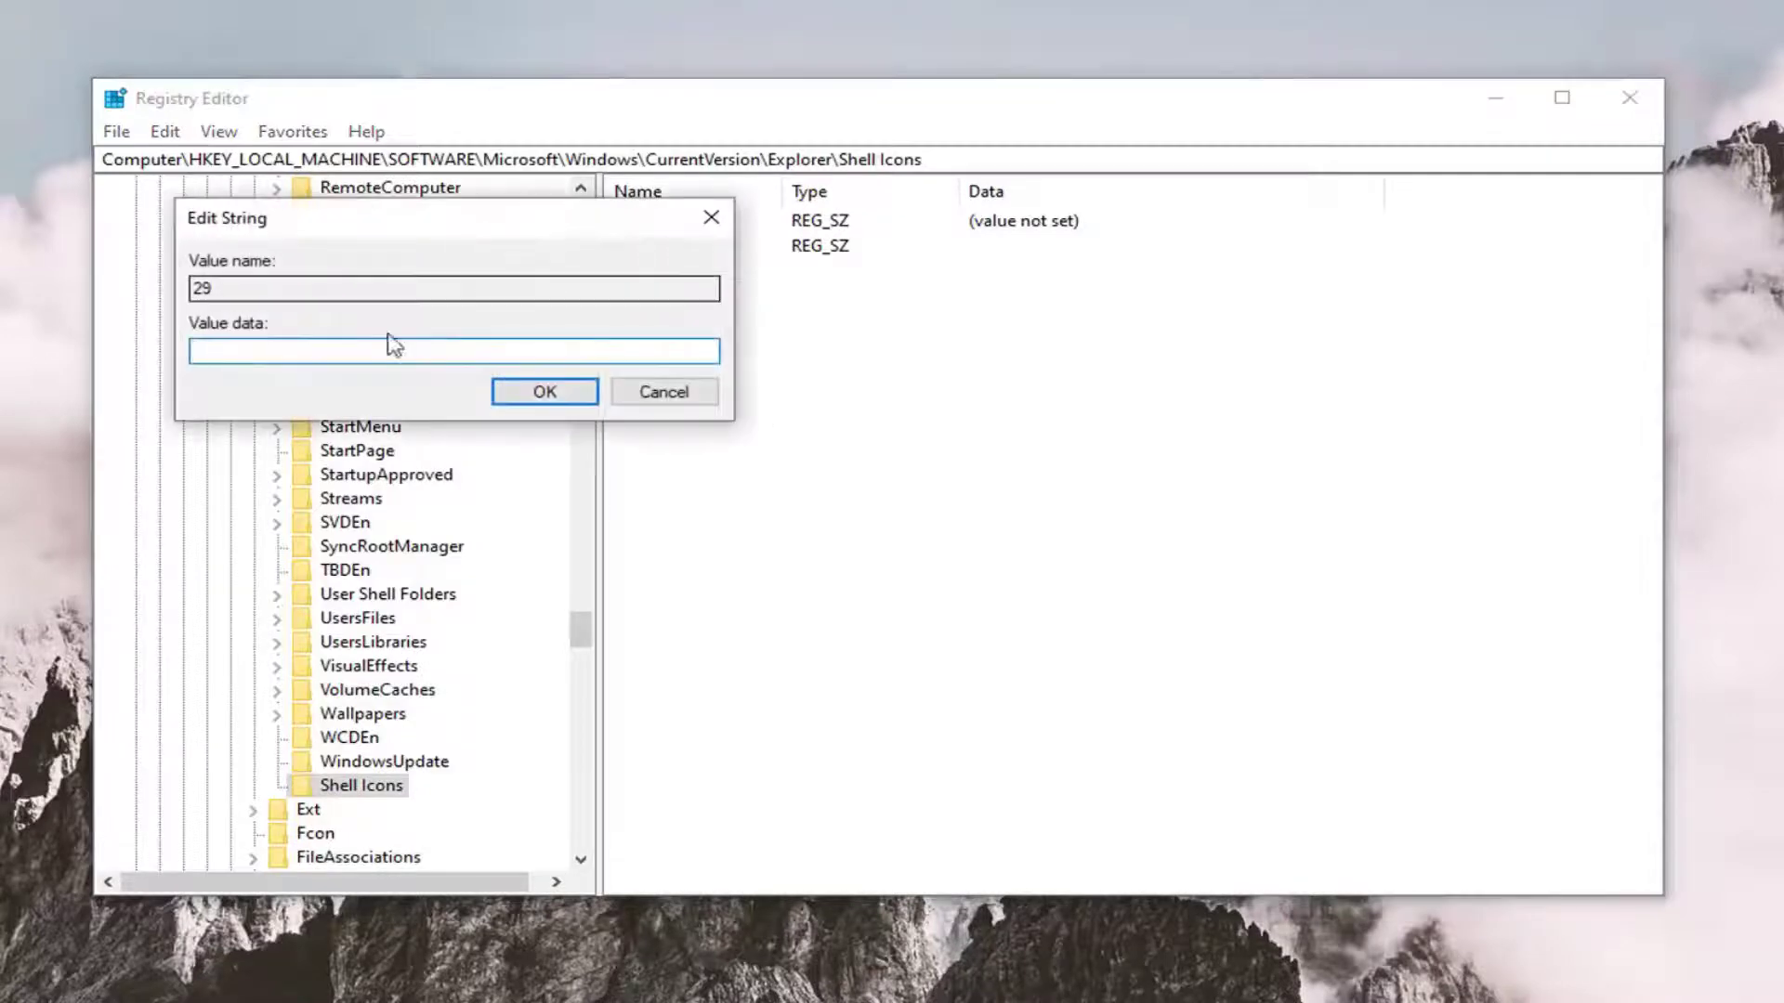
right_click(290, 354)
left_click(356, 466)
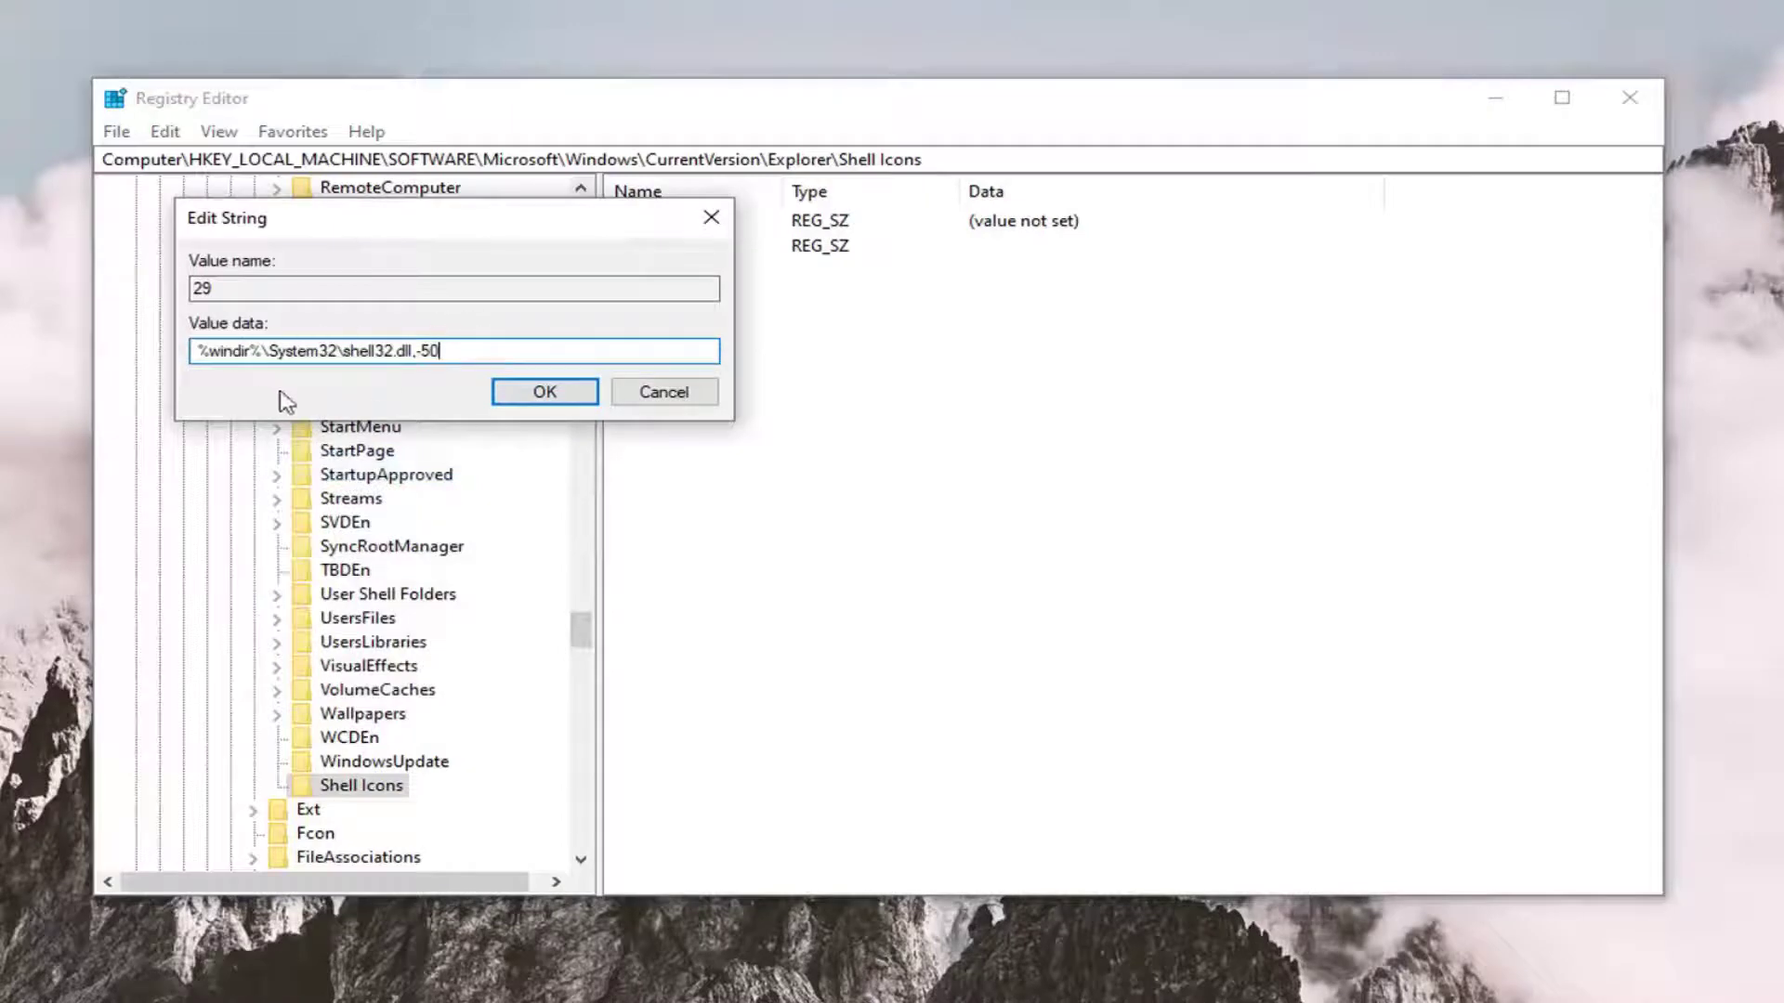
left_click(544, 395)
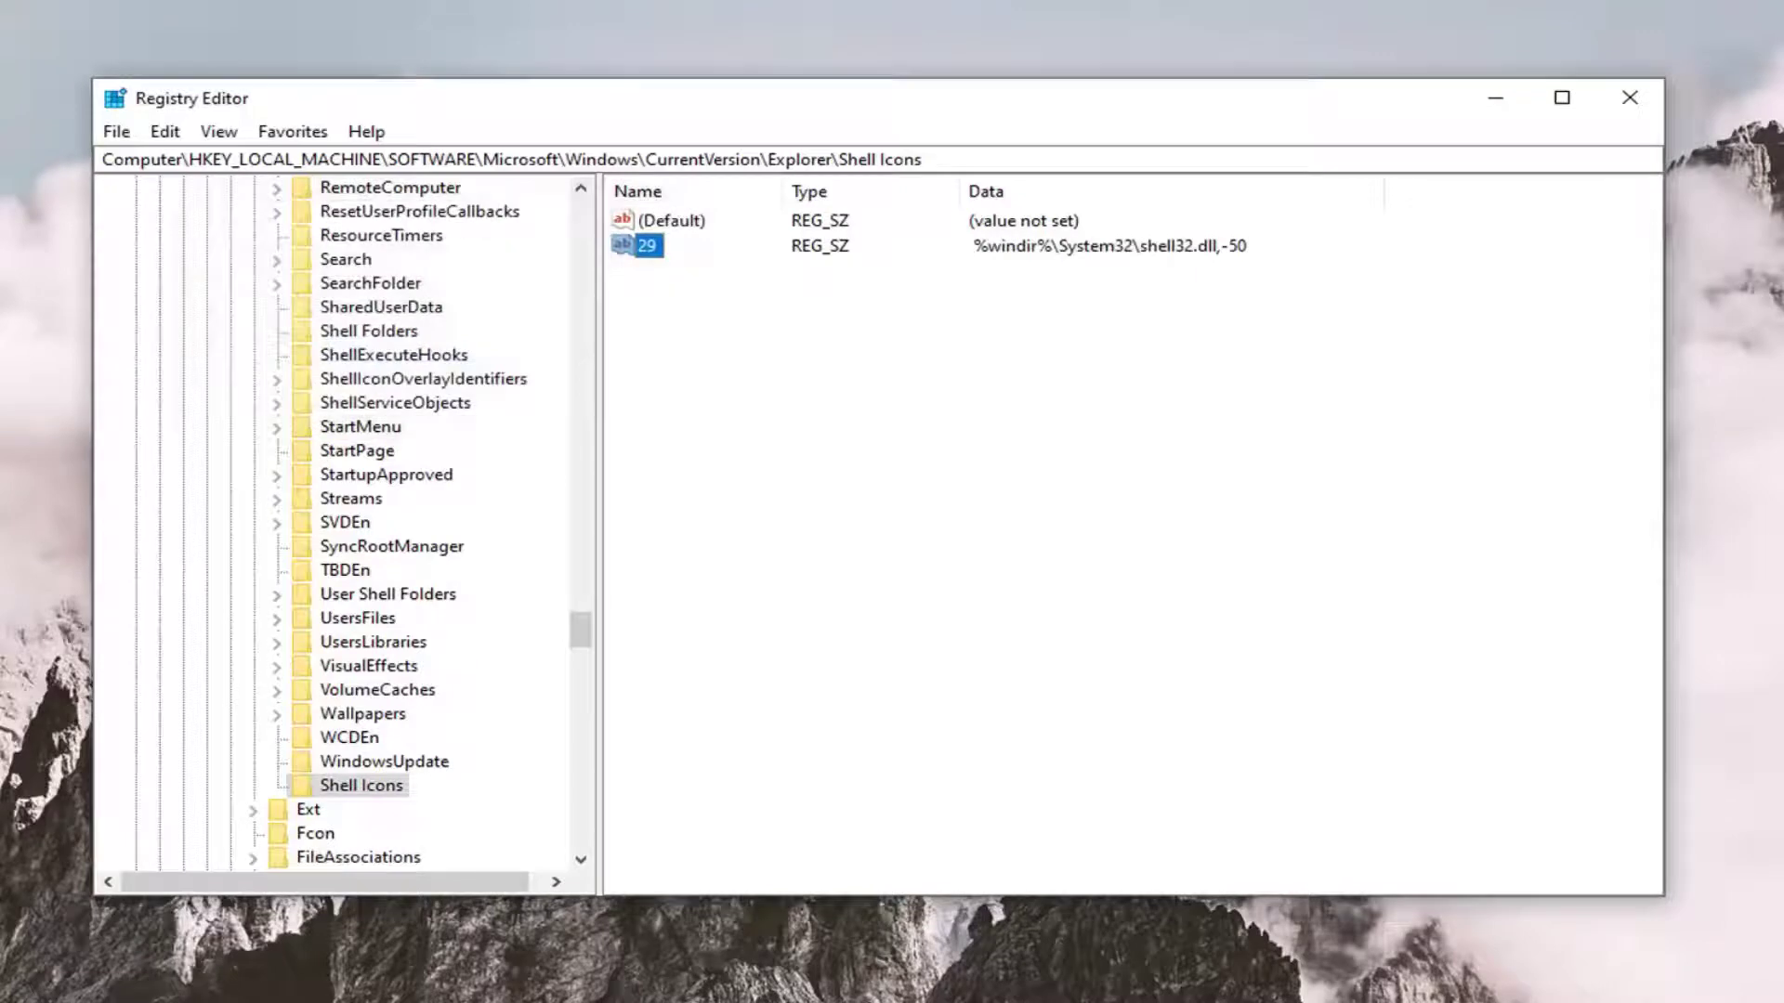
Collapse Microsoft, SOFTWARE and HKEY_LOCAL_MACHINE in the tree, then close Registry Editor.
left_click_drag(578, 626, 578, 372)
scroll(279, 471, "up", 7)
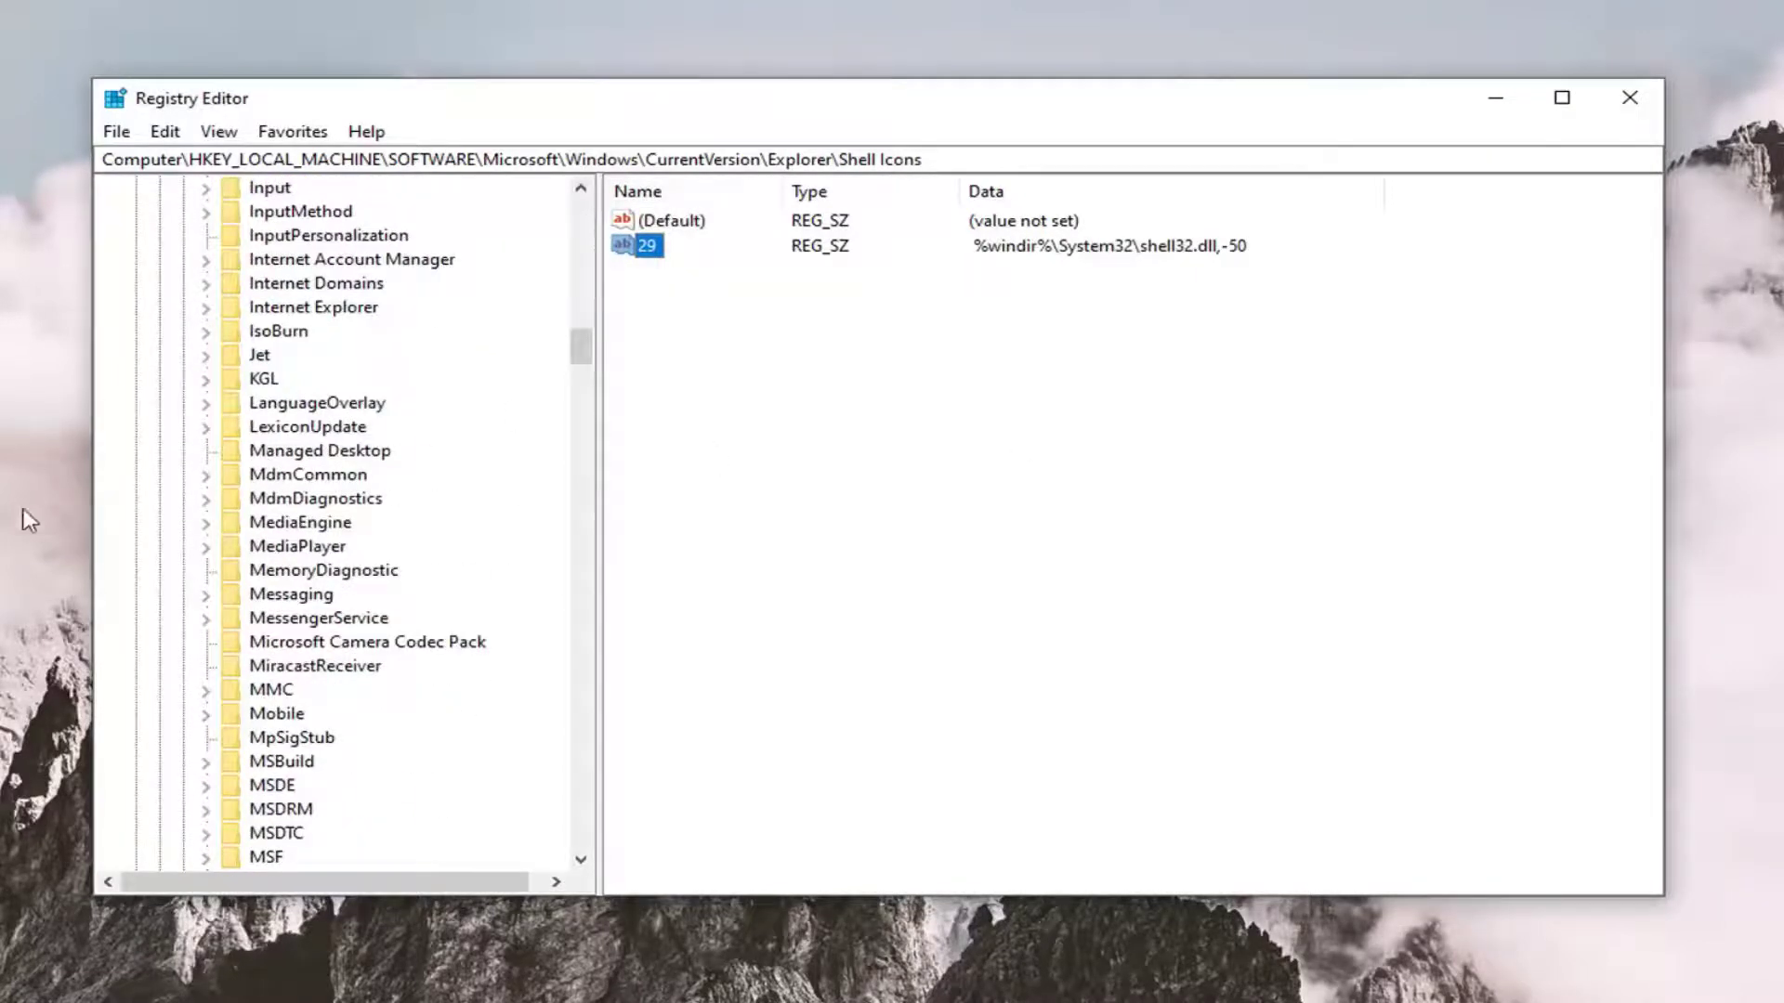
scroll(256, 535, "up", 20)
scroll(255, 534, "up", 12)
left_click(182, 594)
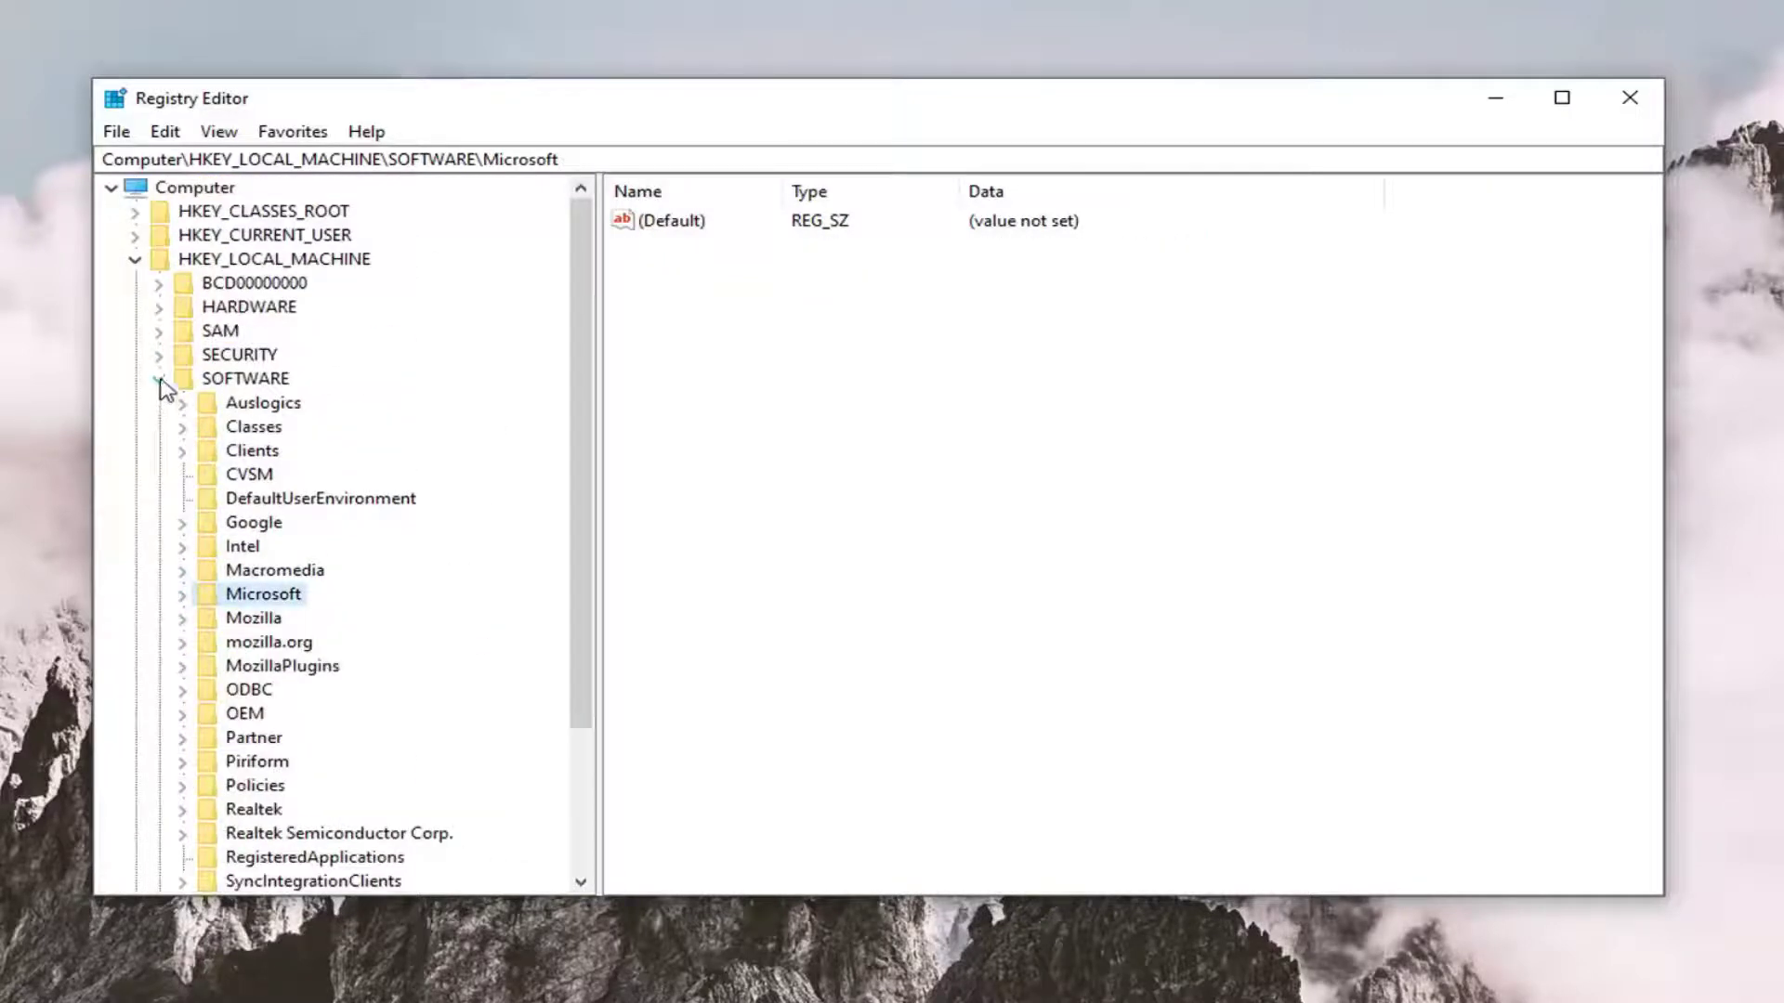
left_click(158, 378)
left_click(134, 259)
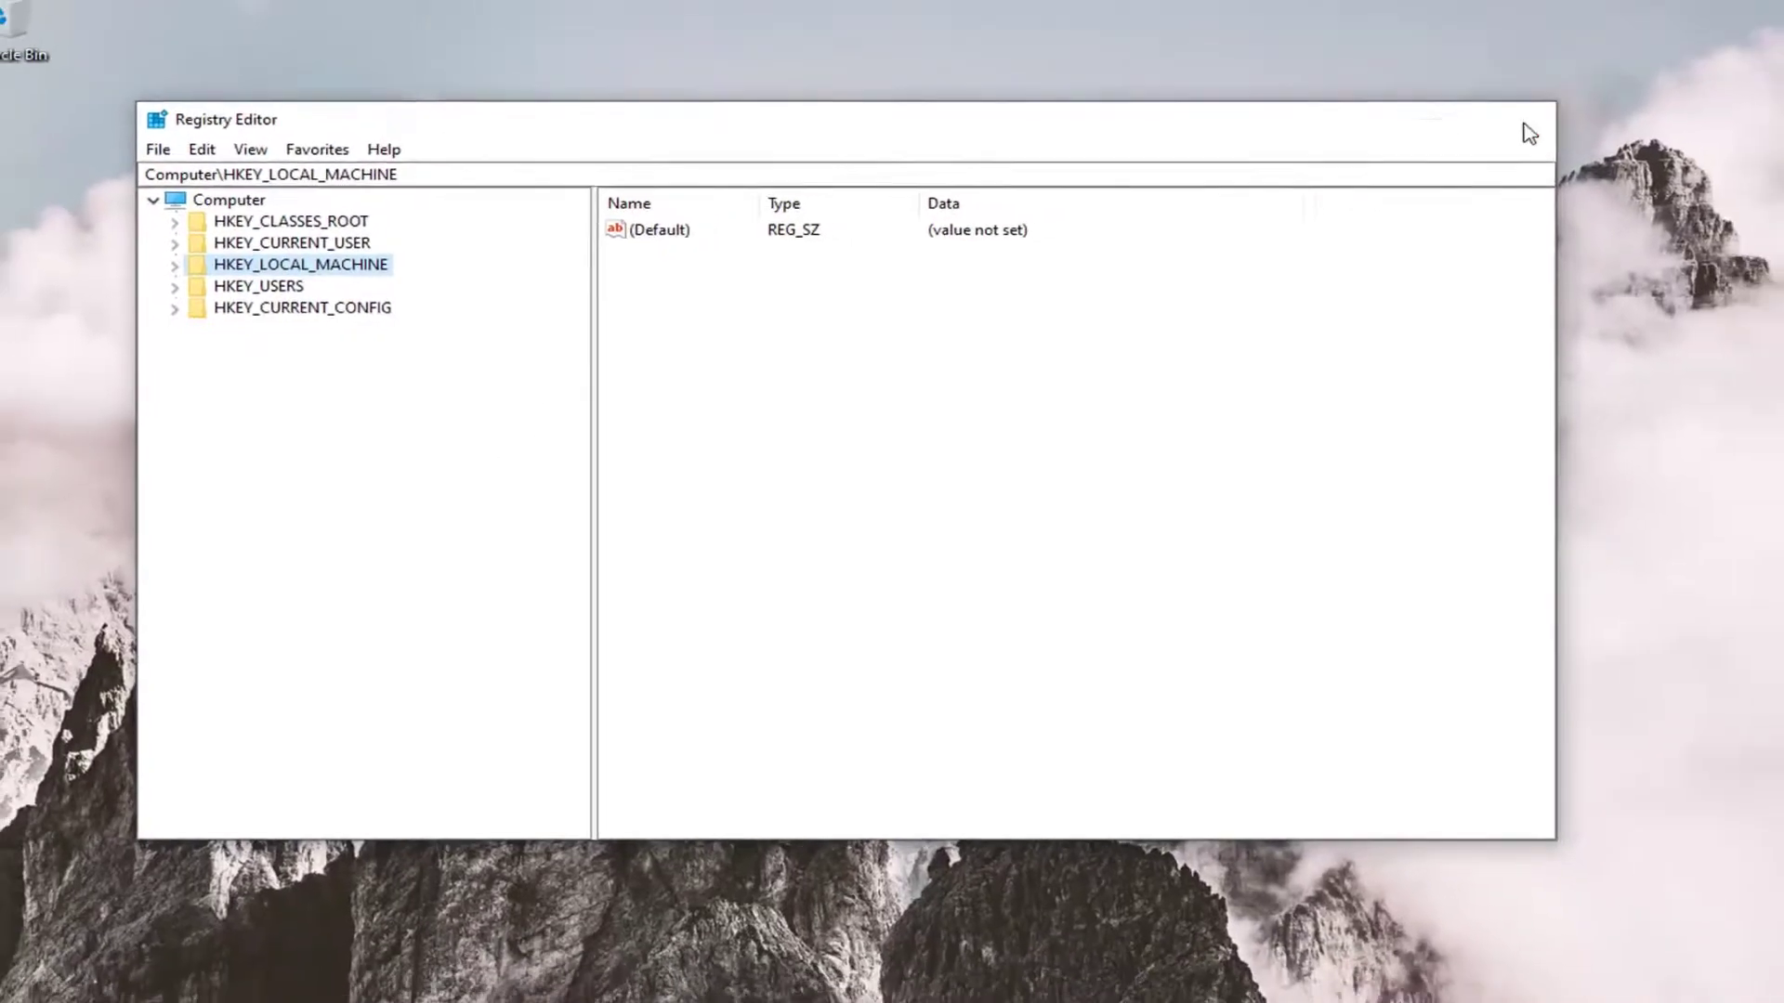
left_click(1524, 135)
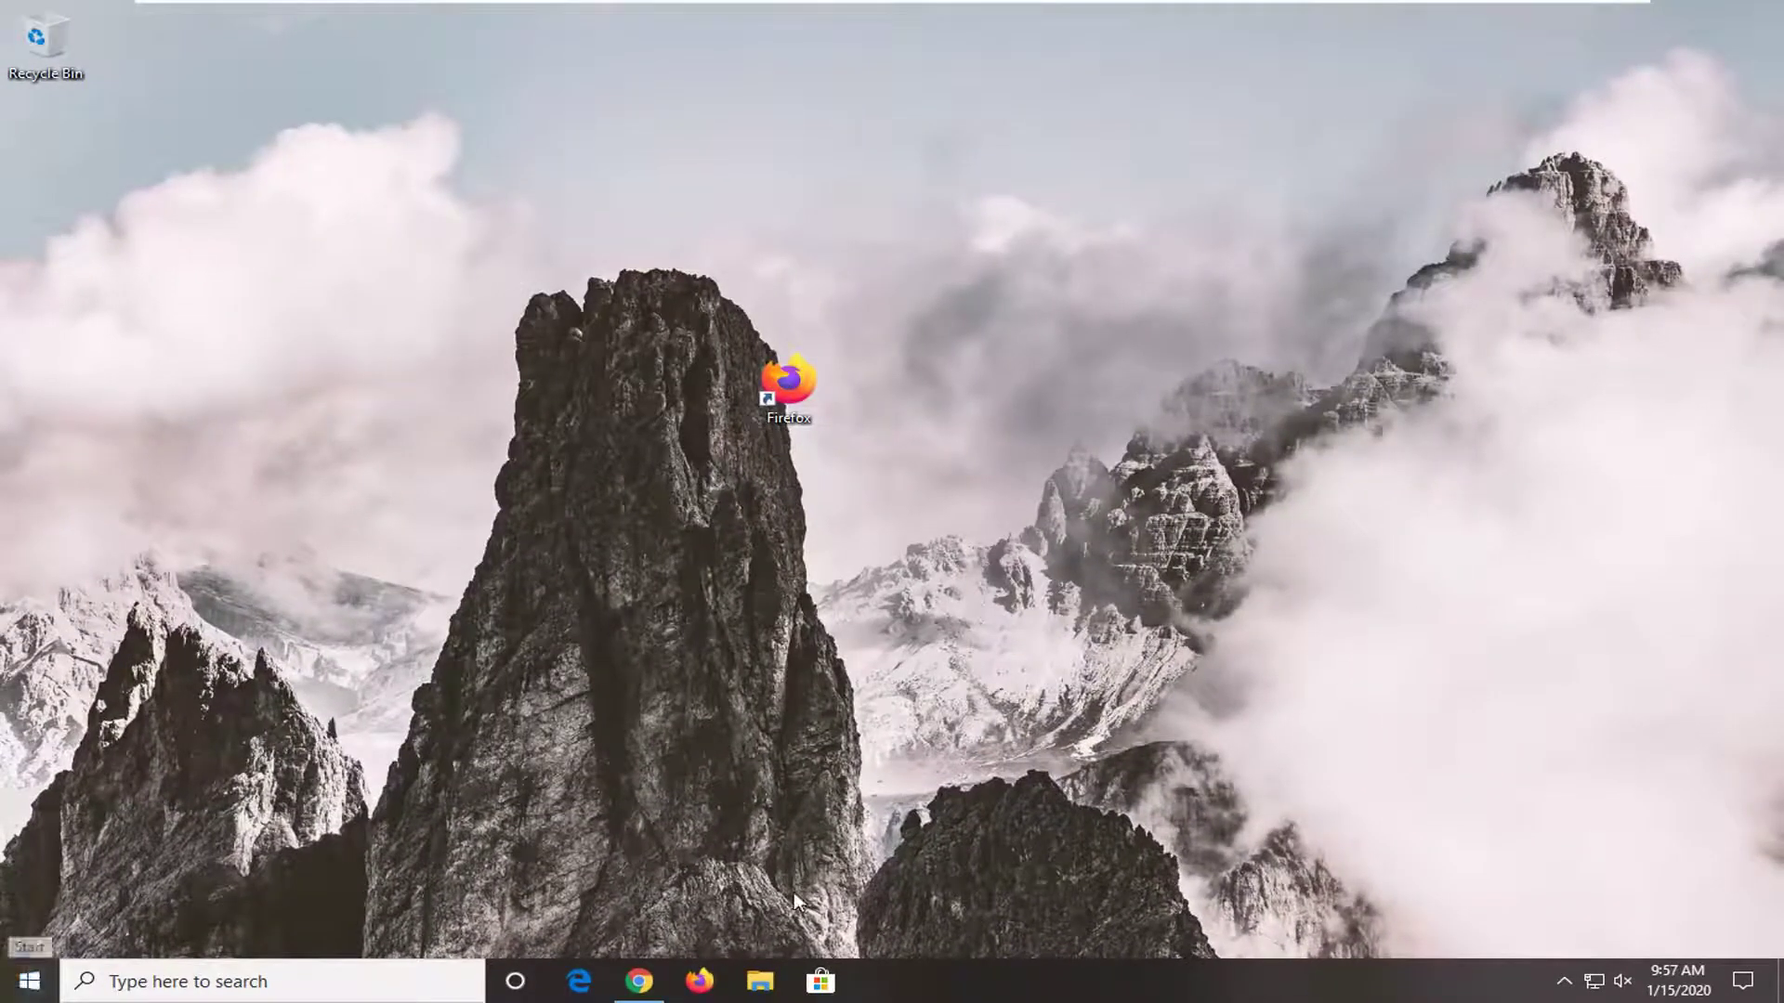
Close the Chrome window from the taskbar and restart Windows from the Start menu.
right_click(638, 981)
left_click(597, 927)
left_click(28, 978)
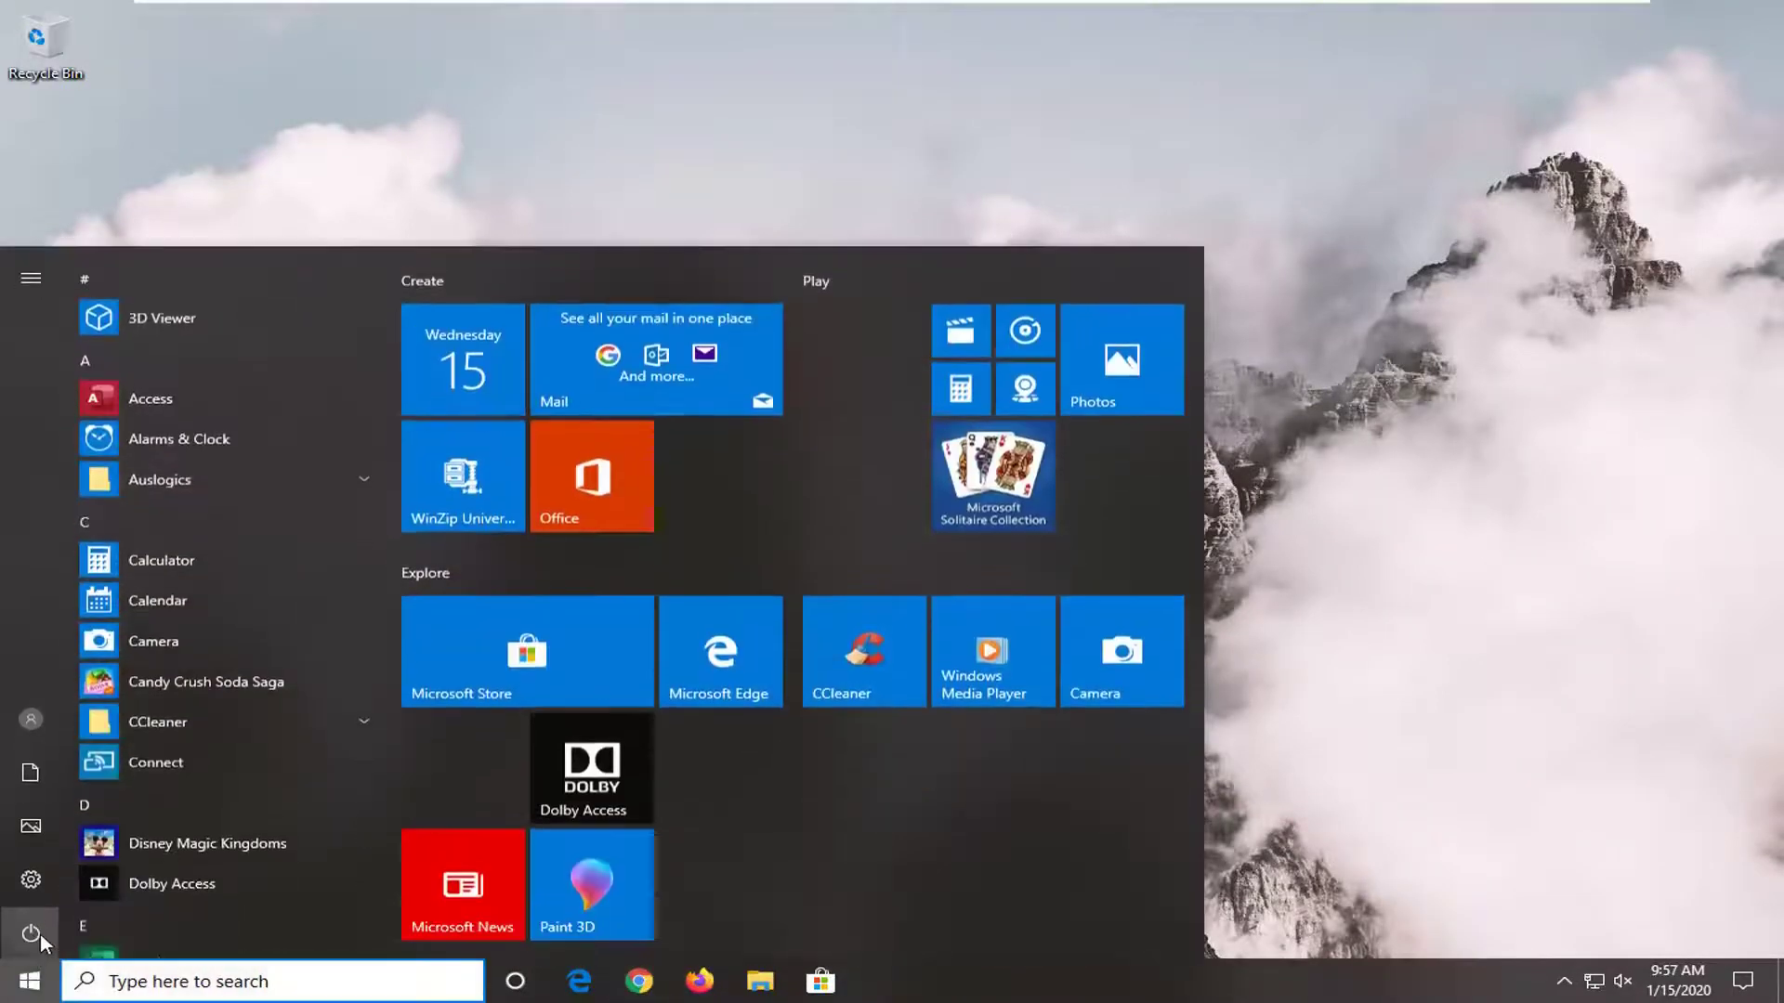
left_click(30, 932)
left_click(61, 877)
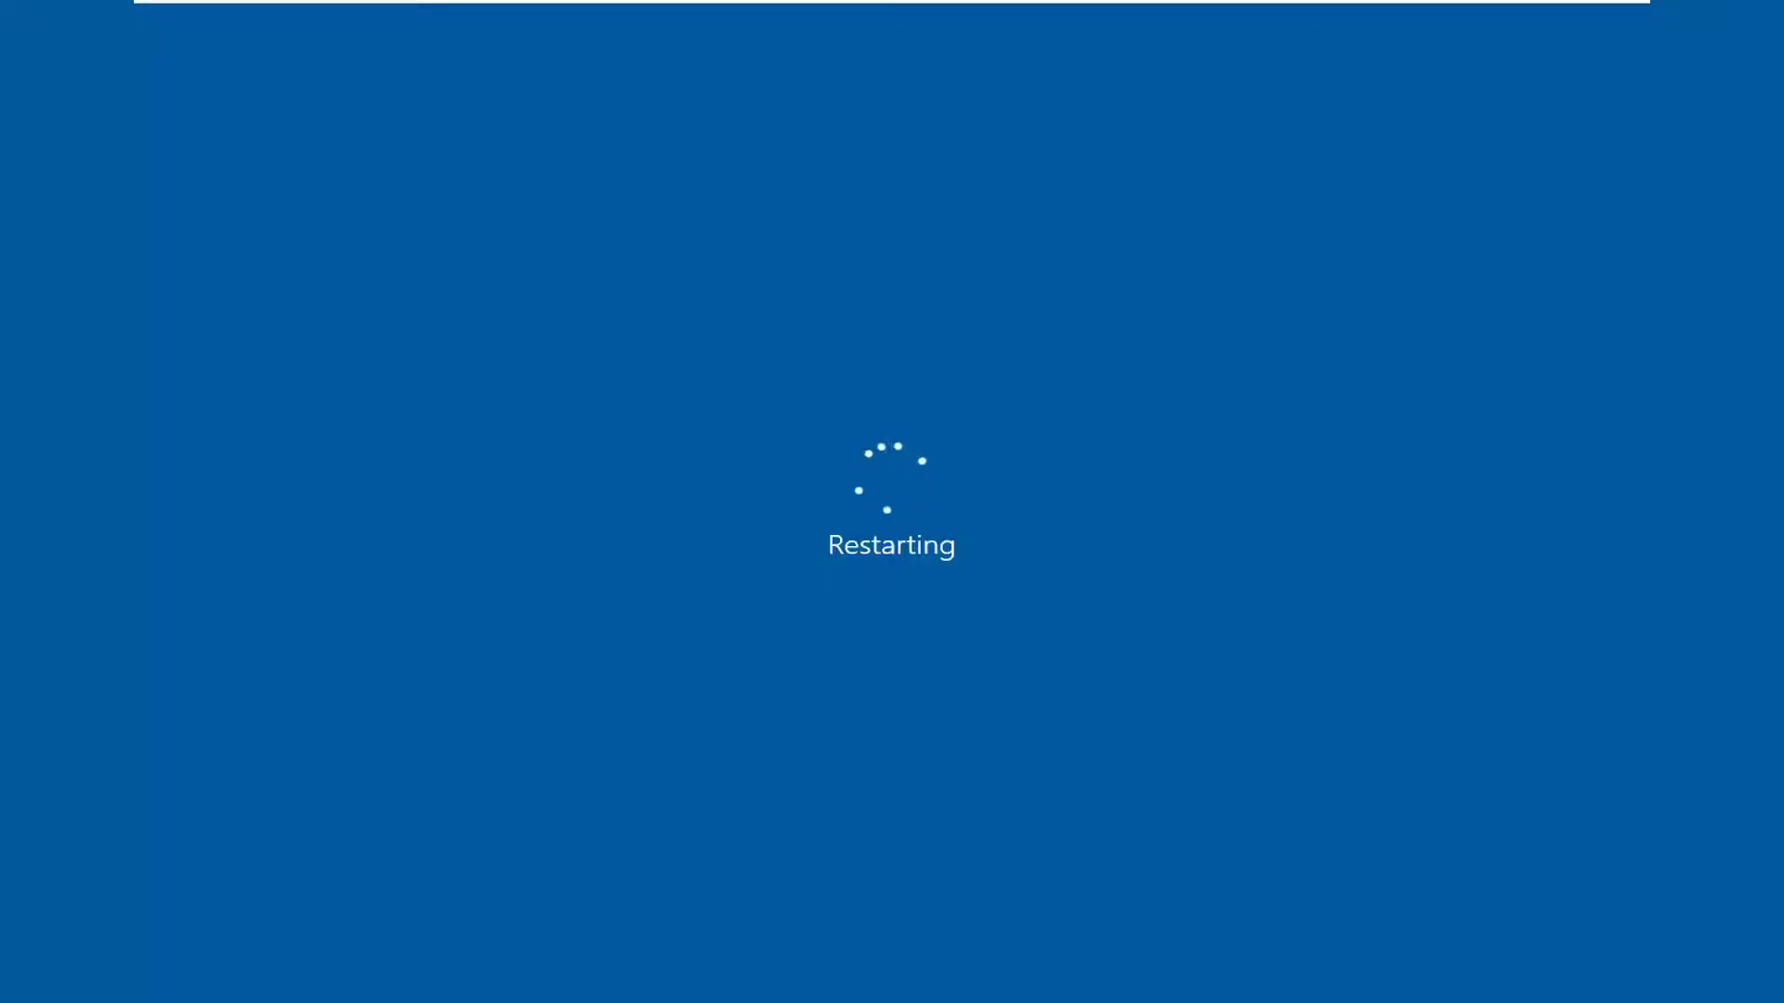